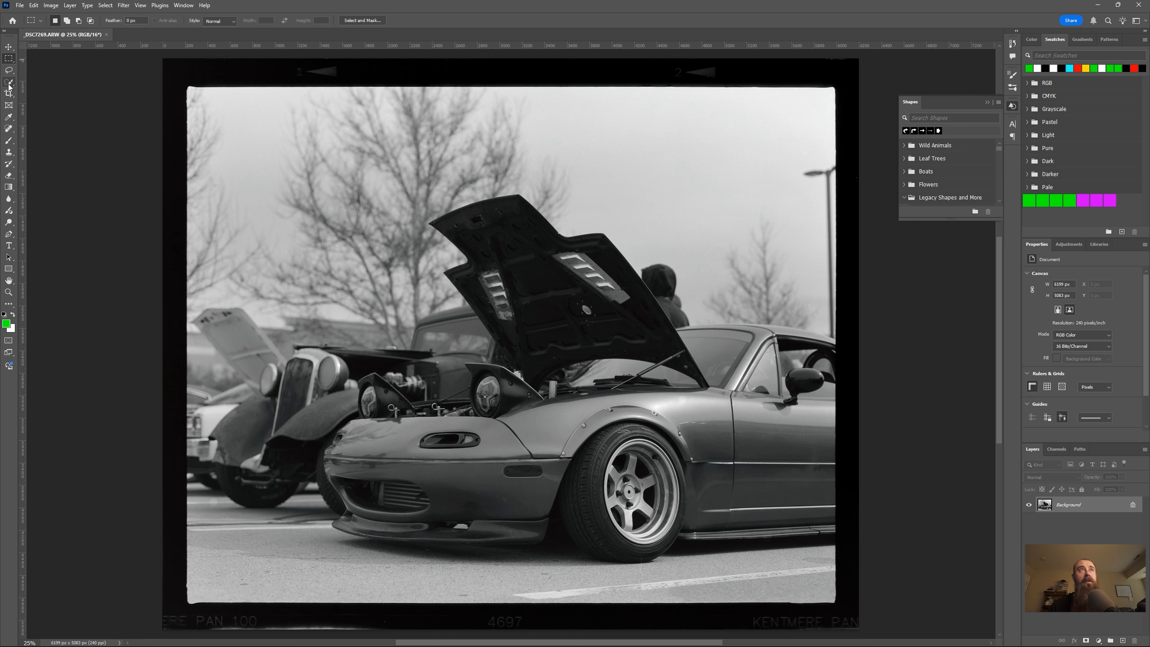
Quick-select the photo inside the black film border, painting over the sky, the open hood, the background cars and the coupe's side window.
key("w")
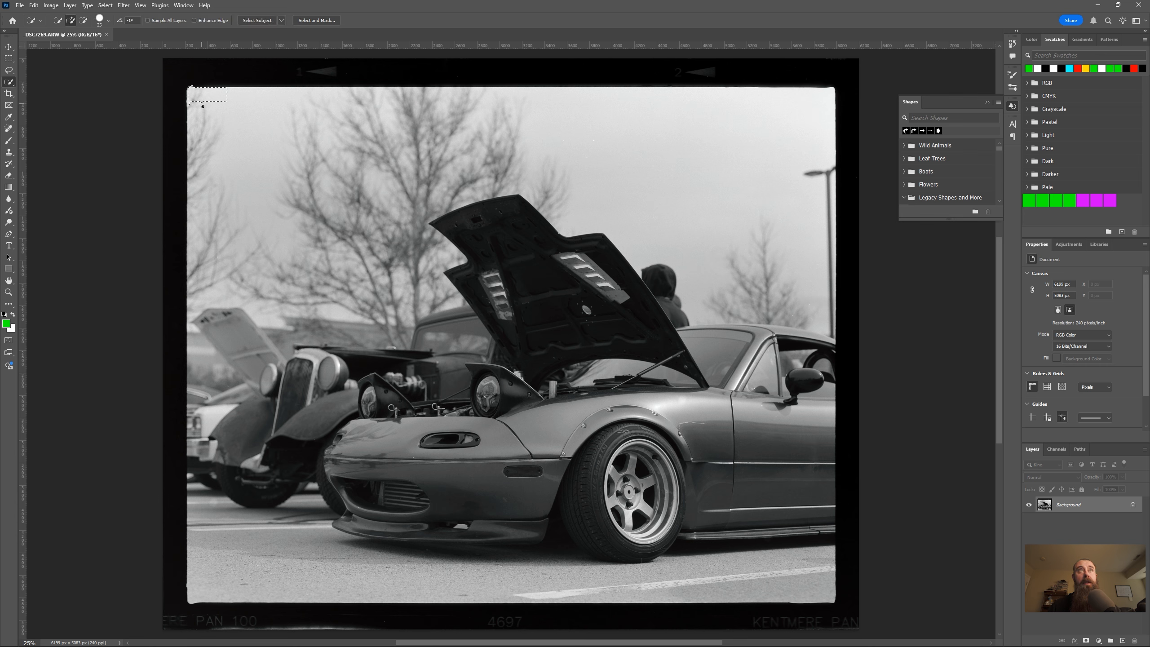
mouse_move(203, 164)
left_mouse_down()
mouse_move(290, 120)
mouse_move(330, 115)
mouse_move(806, 136)
left_mouse_up()
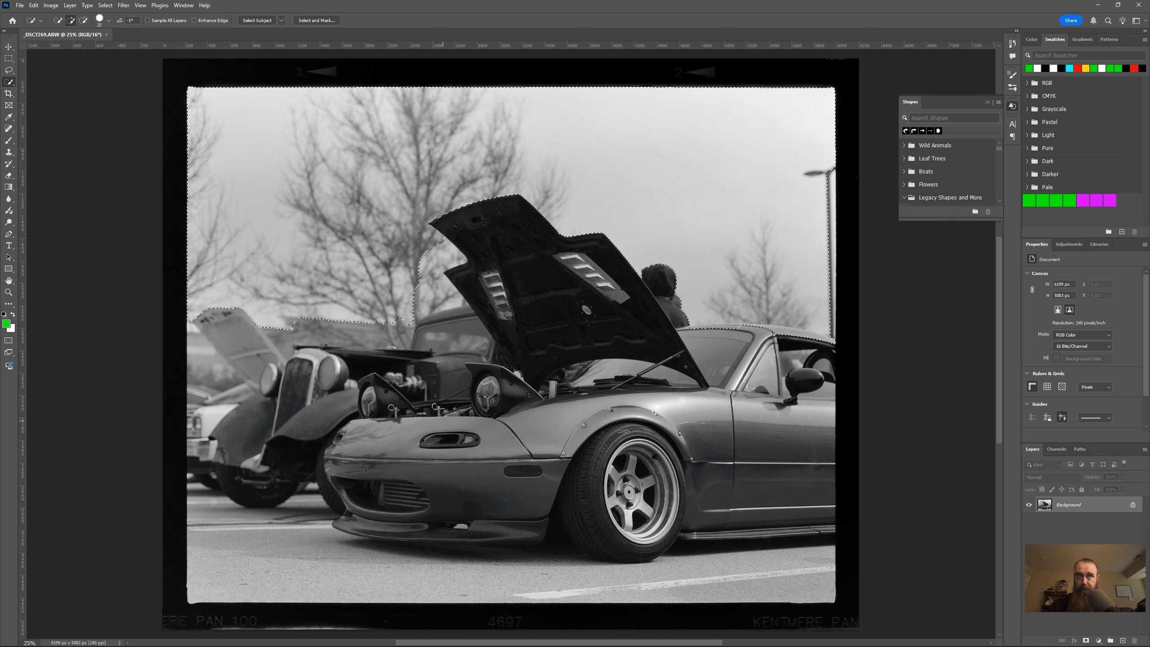
mouse_move(240, 339)
left_mouse_down()
mouse_move(206, 433)
mouse_move(290, 356)
mouse_move(394, 377)
mouse_move(471, 281)
mouse_move(573, 227)
left_mouse_up()
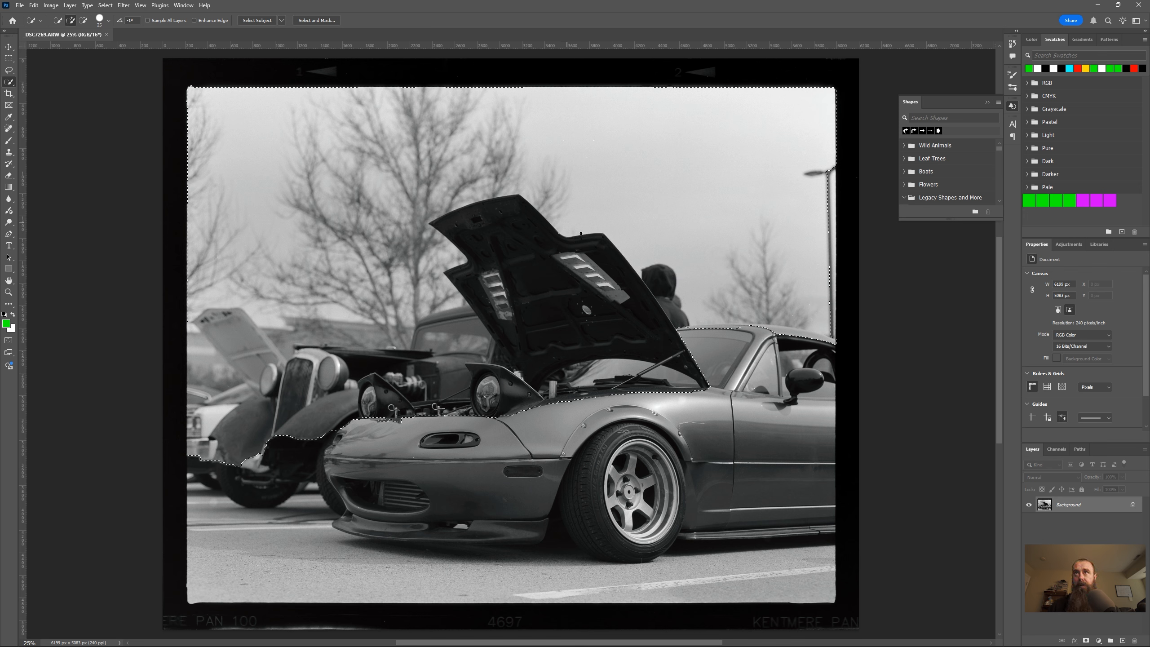
mouse_move(606, 336)
left_mouse_down()
mouse_move(681, 359)
mouse_move(725, 332)
mouse_move(750, 227)
left_mouse_up()
mouse_move(836, 186)
left_mouse_down()
mouse_move(834, 366)
mouse_move(826, 336)
mouse_move(812, 395)
left_mouse_up()
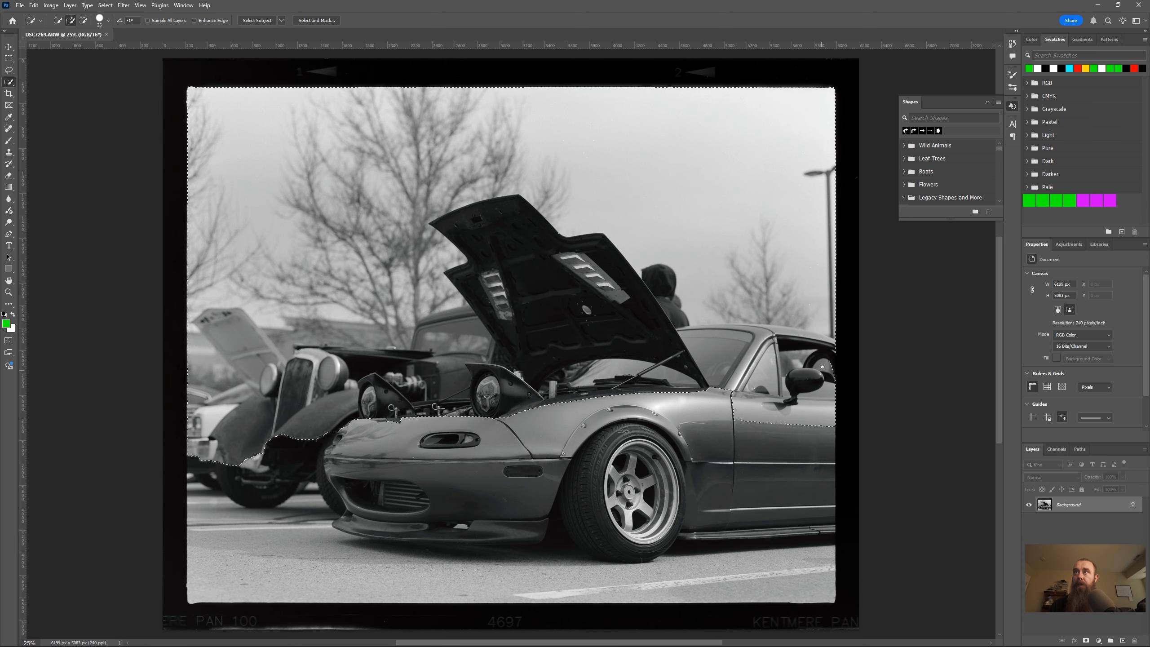
Clean up the selection edge along the border beside the car's side window and extend the selection over the whole photo area.
scroll(832, 367, "up", 6)
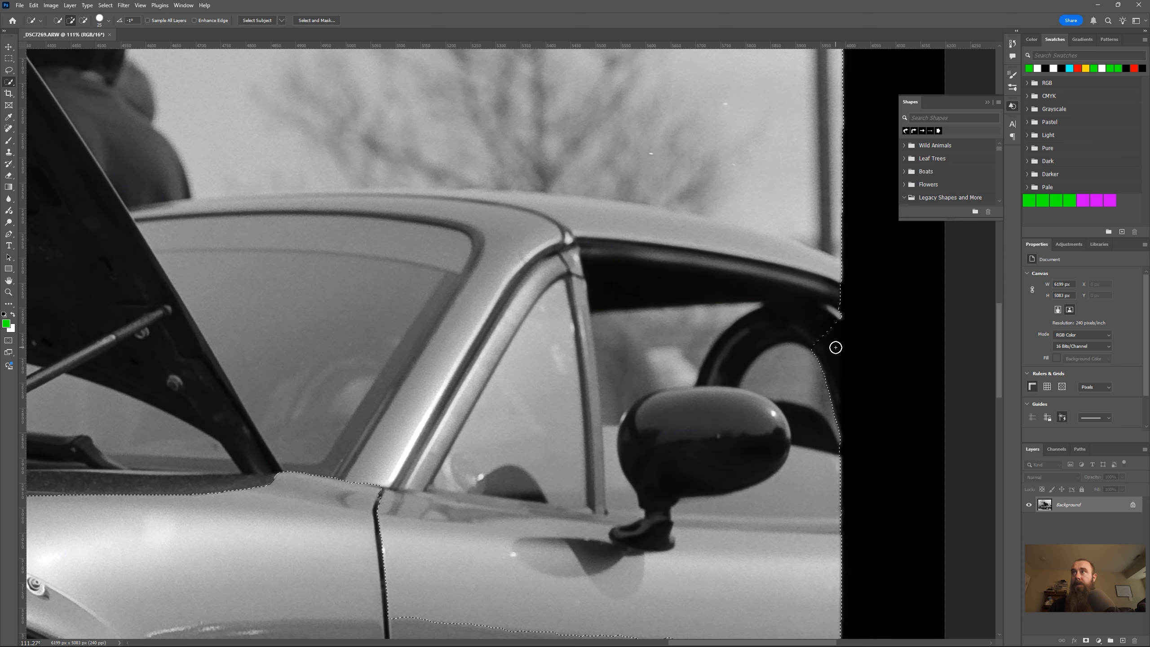
left_click_drag(829, 325, 832, 411)
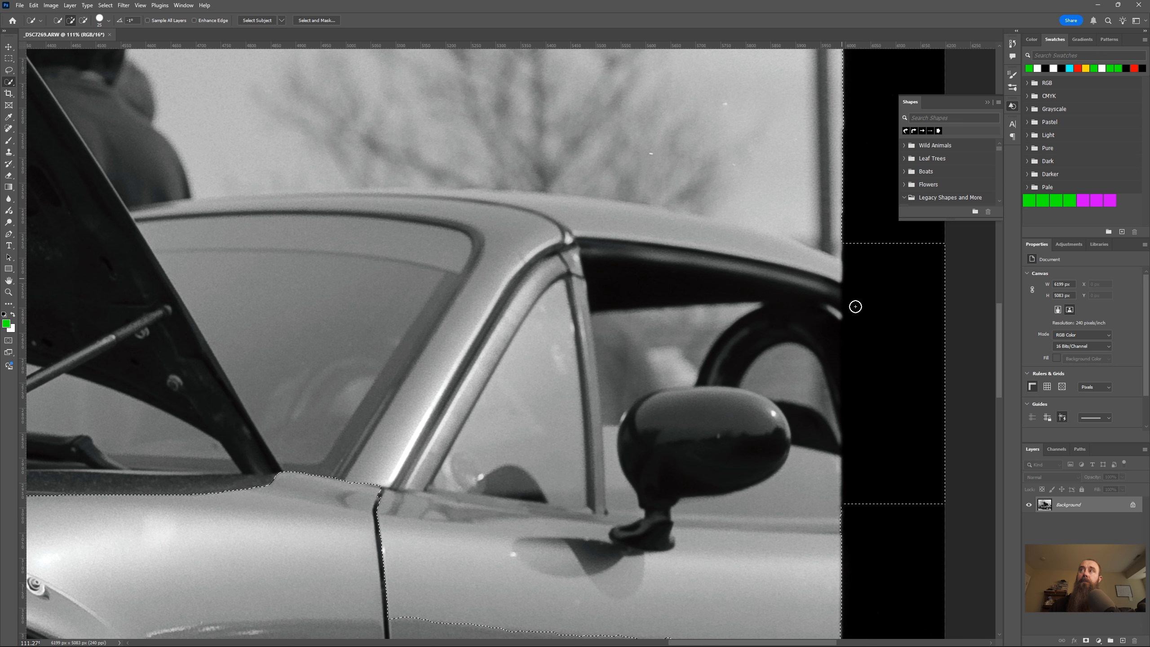
mouse_move(862, 247)
left_mouse_down()
mouse_move(866, 284)
mouse_move(826, 265)
mouse_move(888, 350)
mouse_move(912, 525)
left_mouse_up()
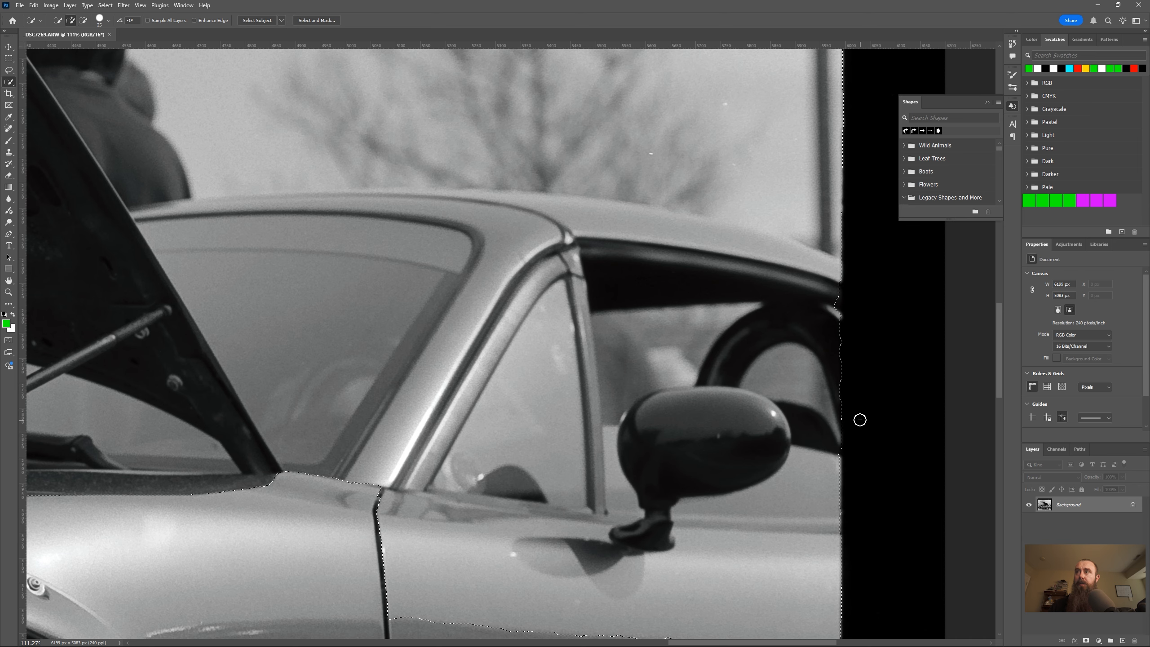
scroll(858, 416, "down", 8)
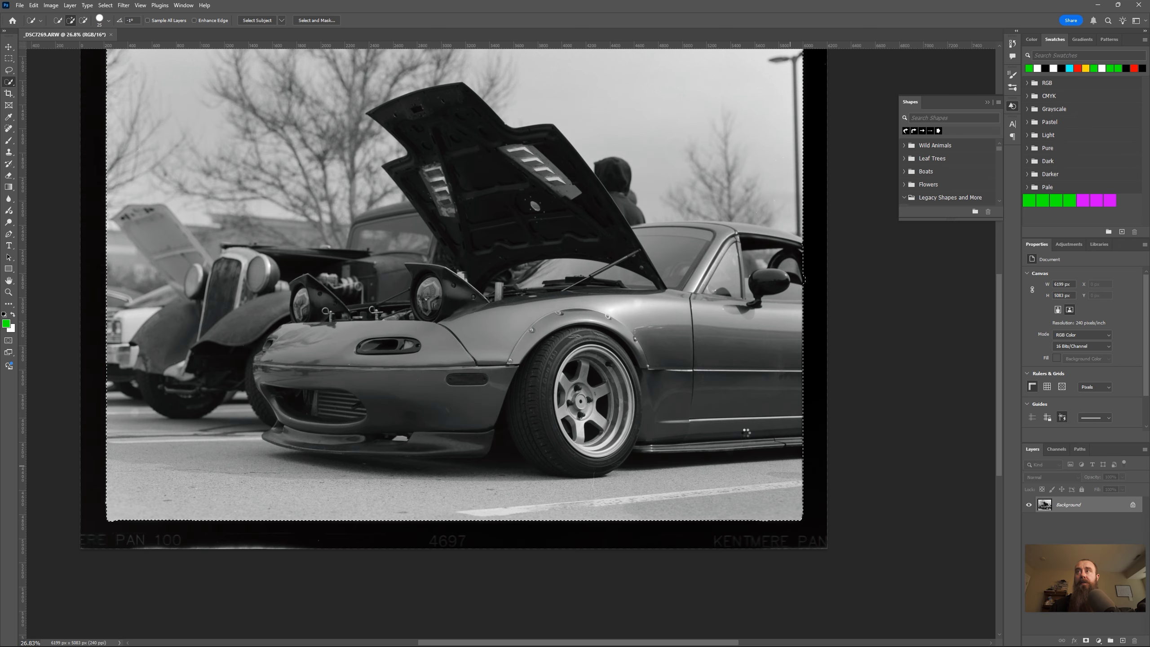
left_click_drag(418, 280, 552, 429)
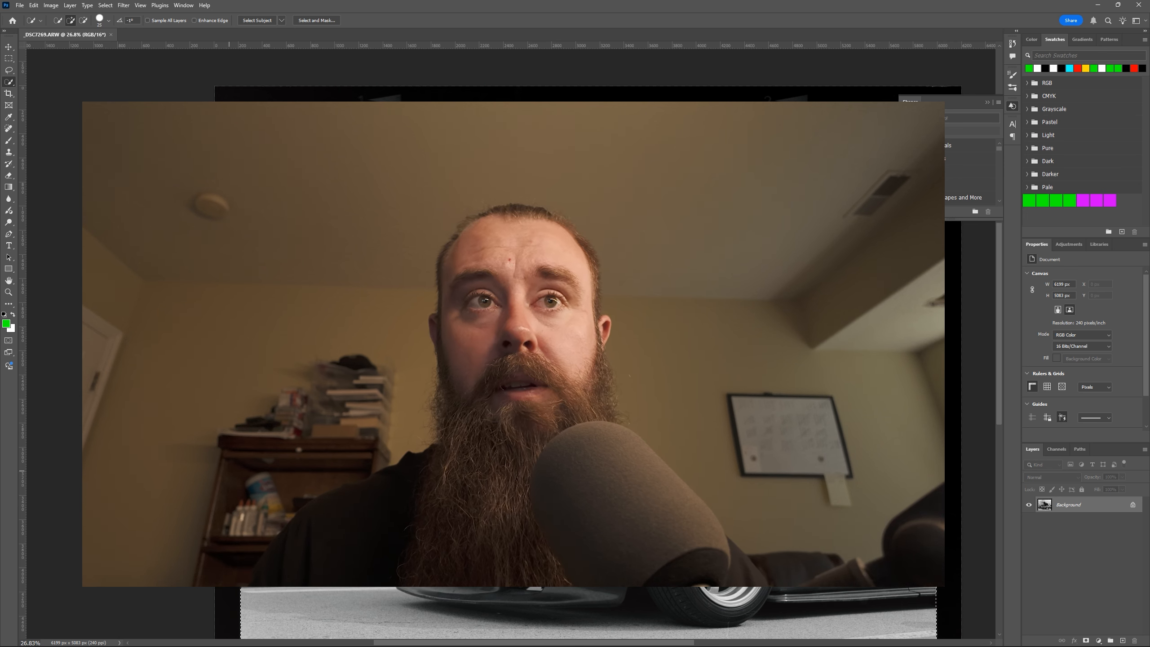
left_click_drag(327, 574, 281, 404)
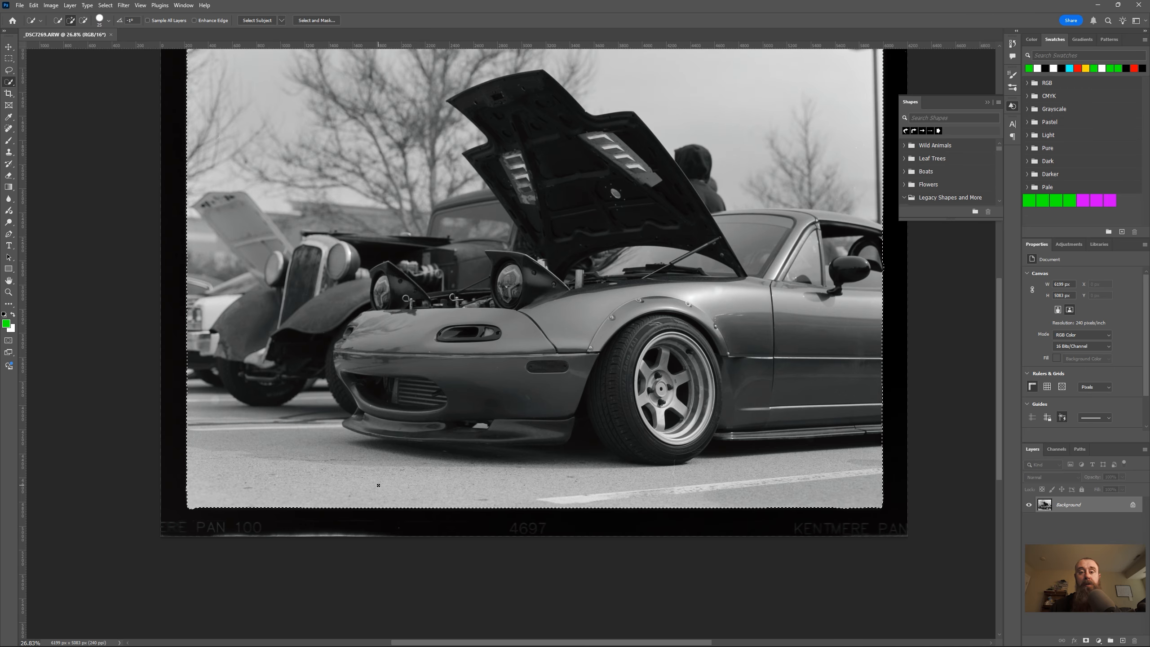
left_click_drag(329, 260, 301, 480)
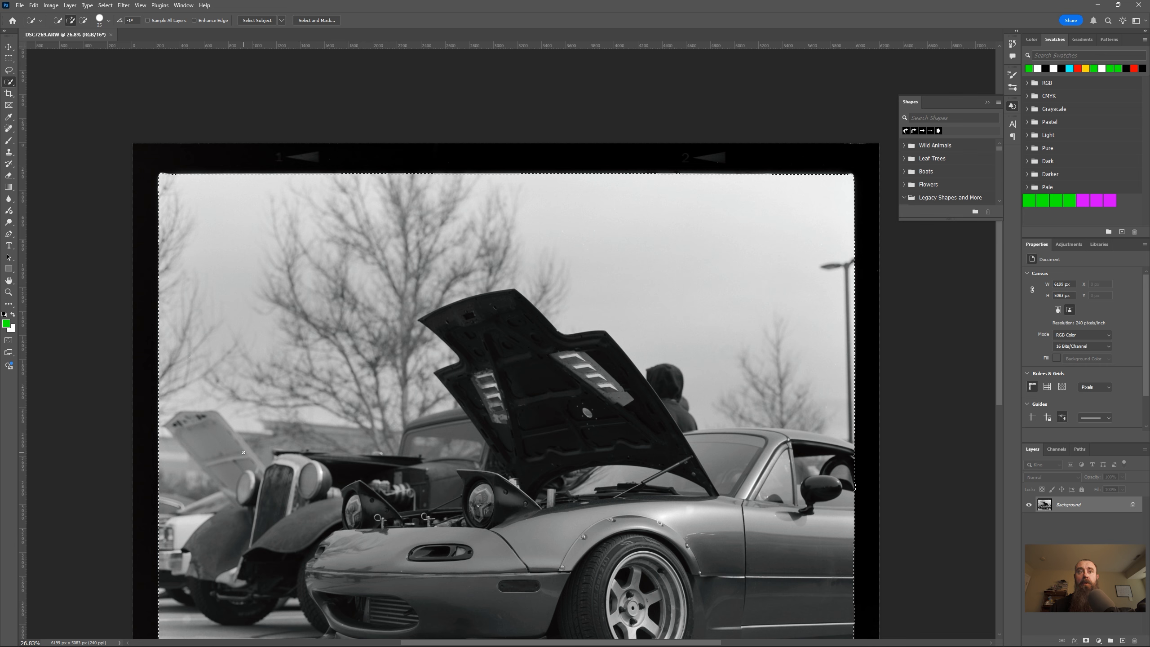
Invert the selection to the film border and invert it back to the photo area.
left_click(103, 5)
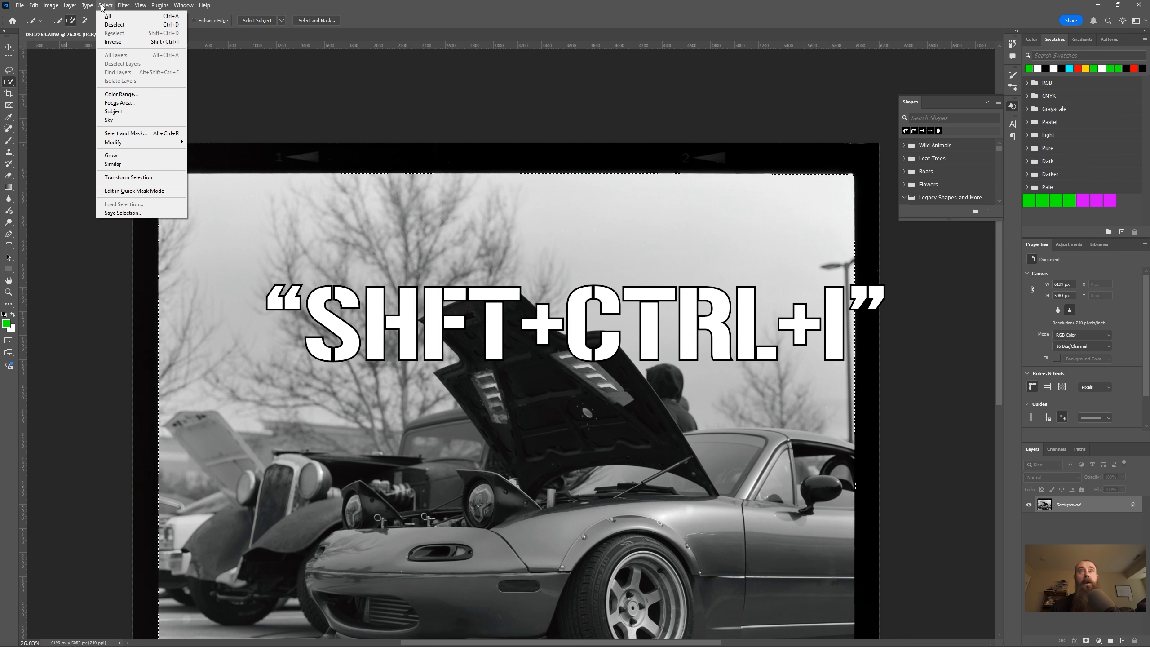
left_click(113, 42)
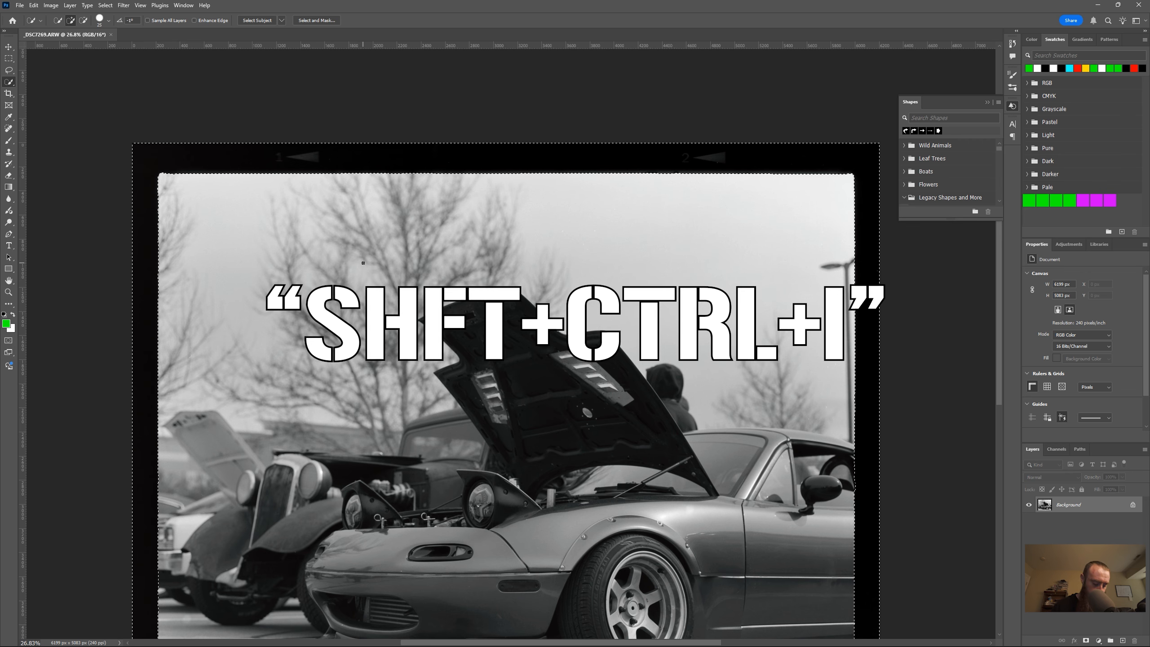
key("shift+ctrl+i")
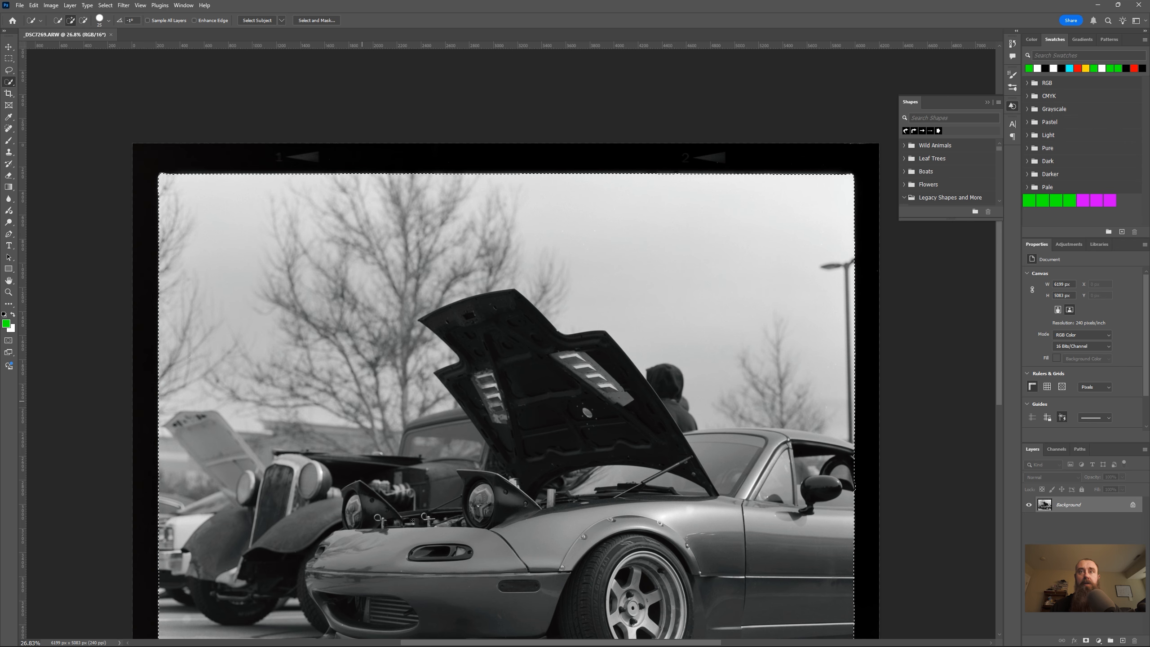
Open the selected photo area in the Camera Raw Filter and set the parametric curve's Darks to +5.
left_click_drag(412, 521, 422, 380)
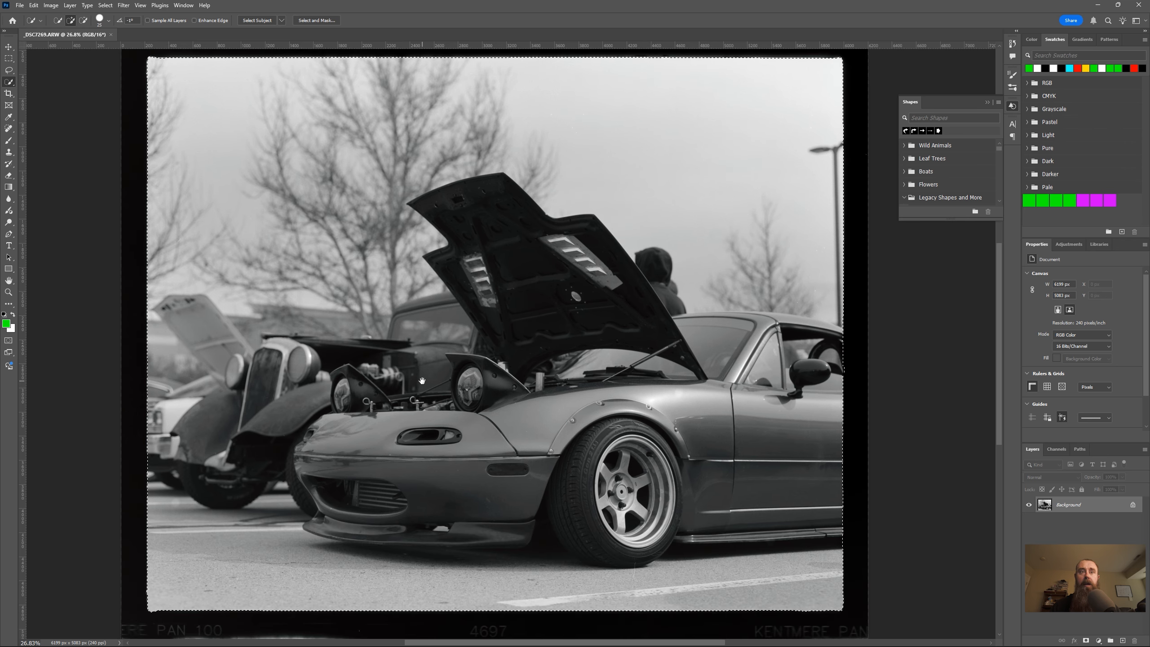
left_click(123, 5)
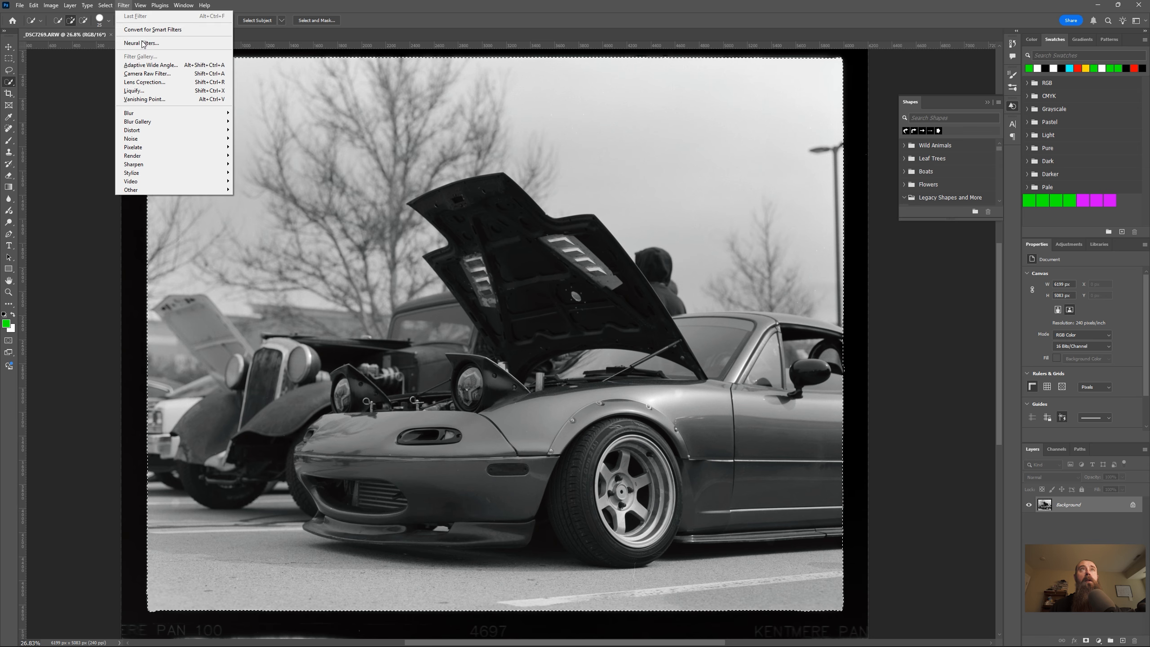
left_click(148, 73)
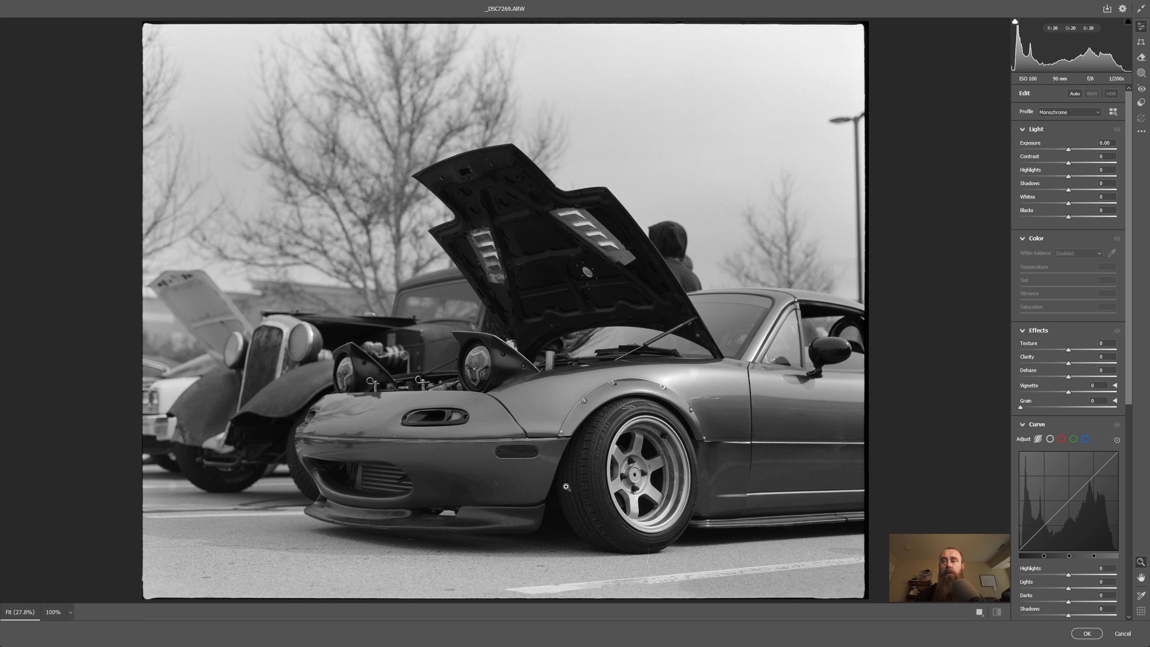
scroll(1015, 377, "down", 3)
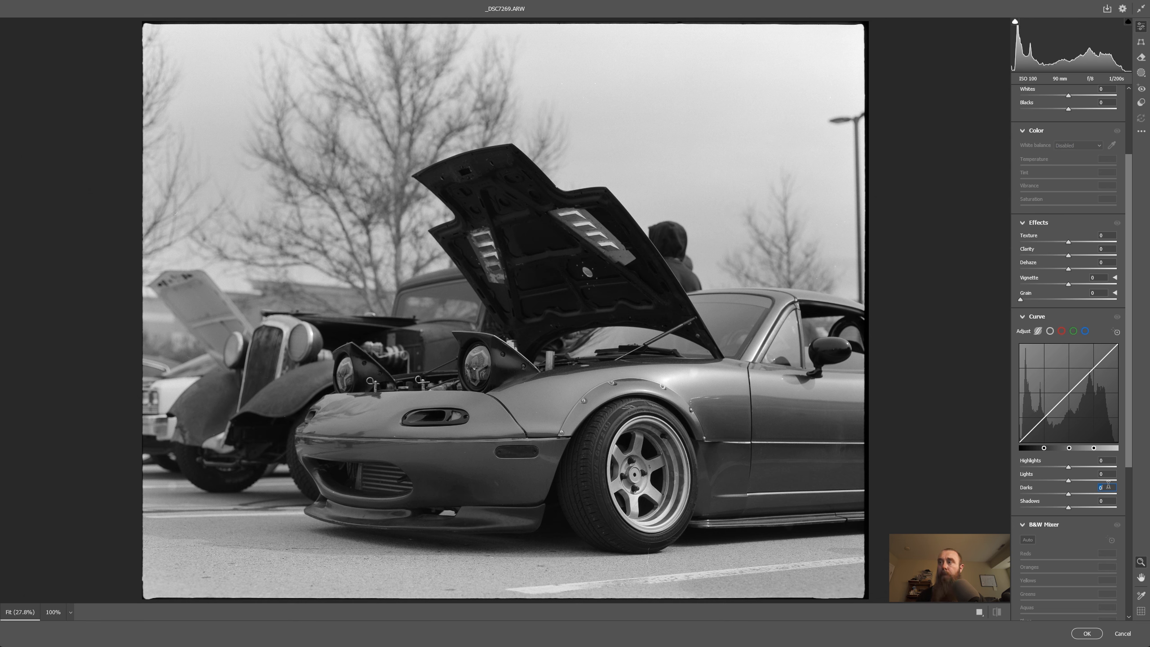
key("Up")
key("Up")
key("Up")
key("Up")
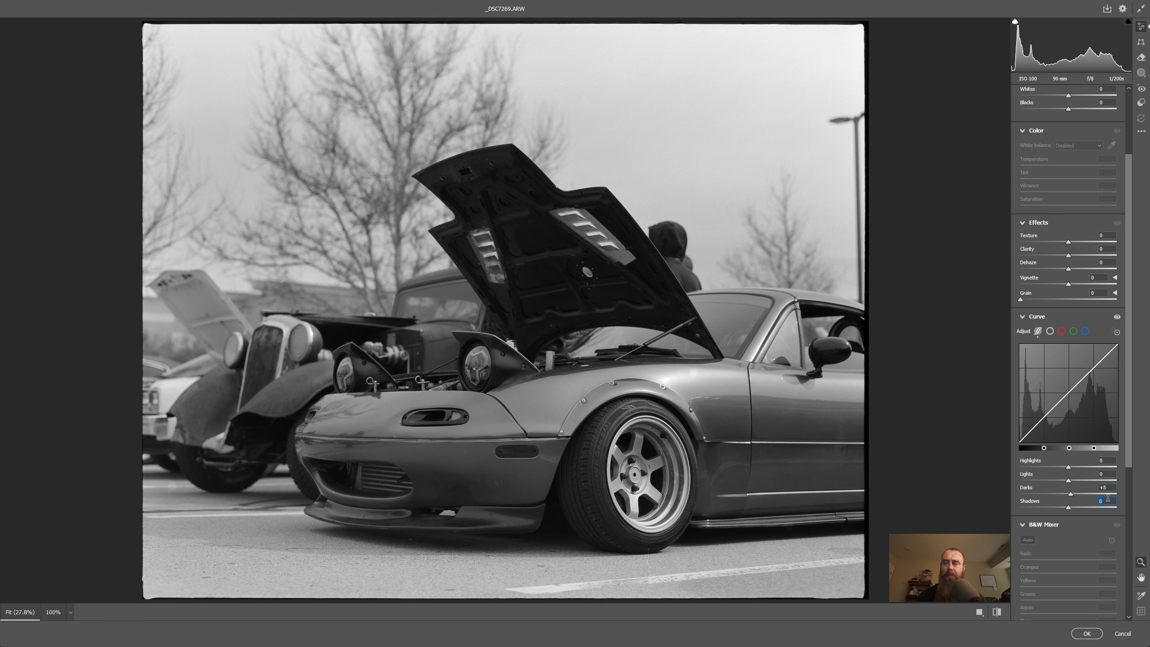
Set the parametric curve's Shadows to -5.
key("Down")
key("Down")
key("Down")
key("Down")
key("Down")
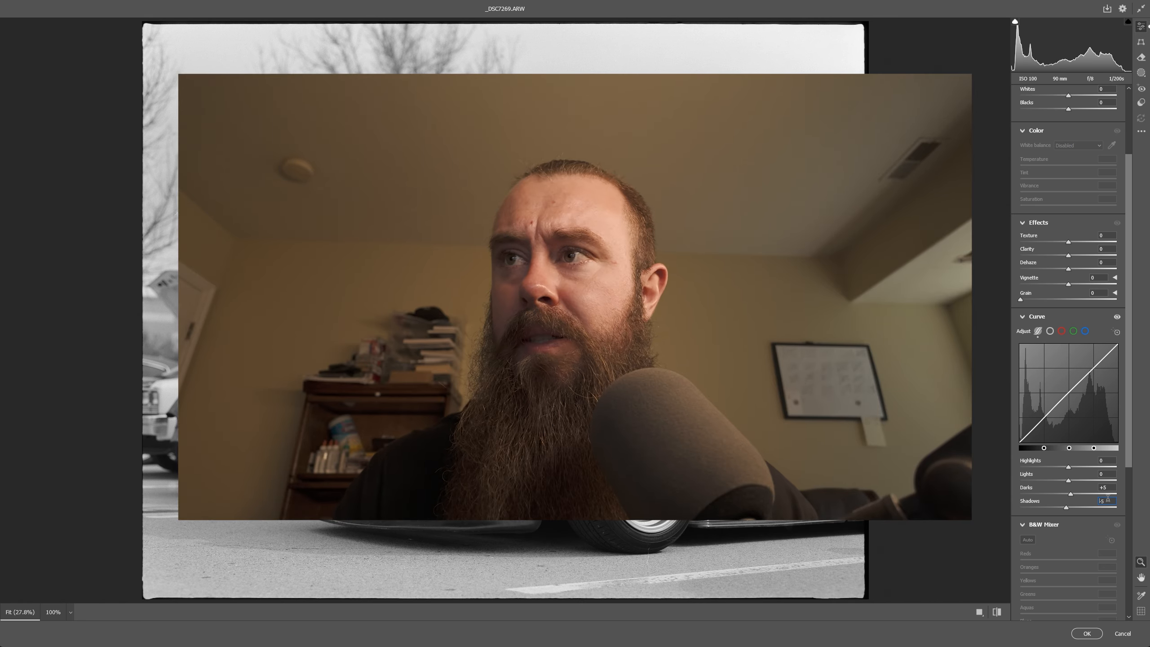
Set the parametric curve's Lights to +5 and its Highlights to +3.
left_click(1107, 474)
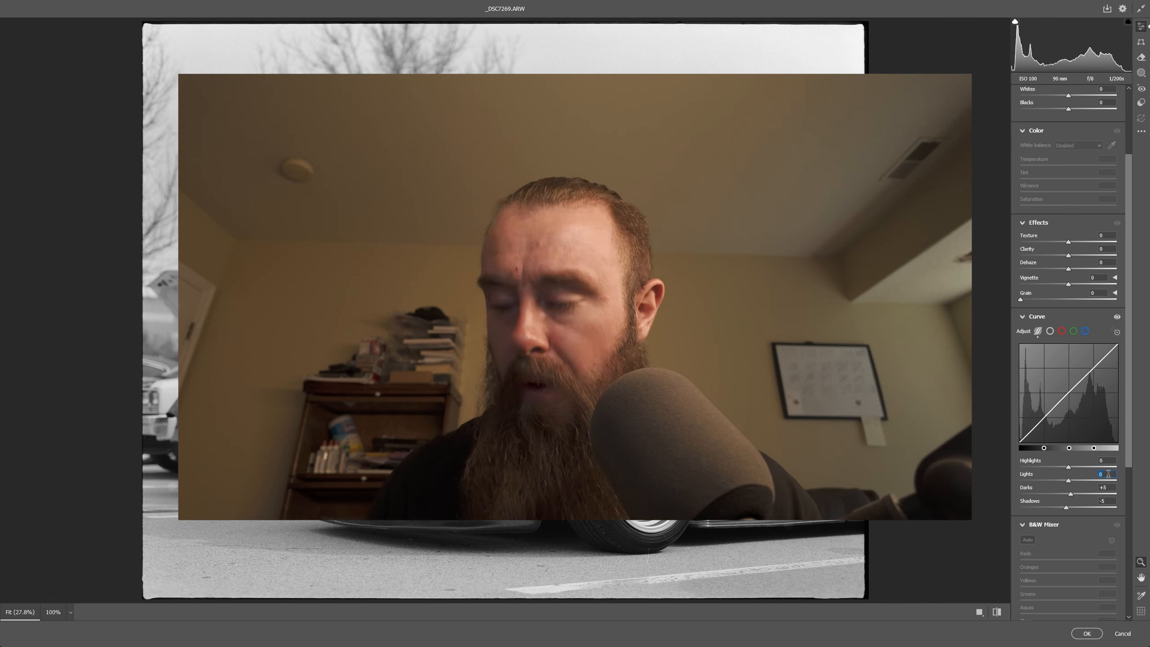
type("5")
key("Return")
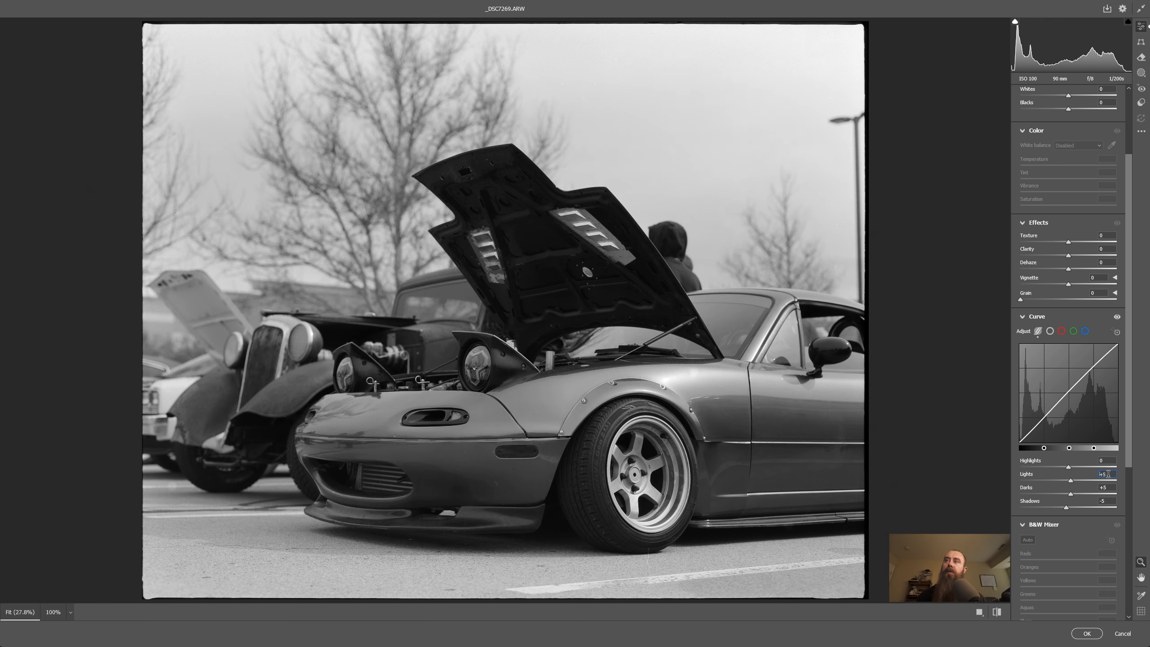
left_click(1108, 461)
type("3")
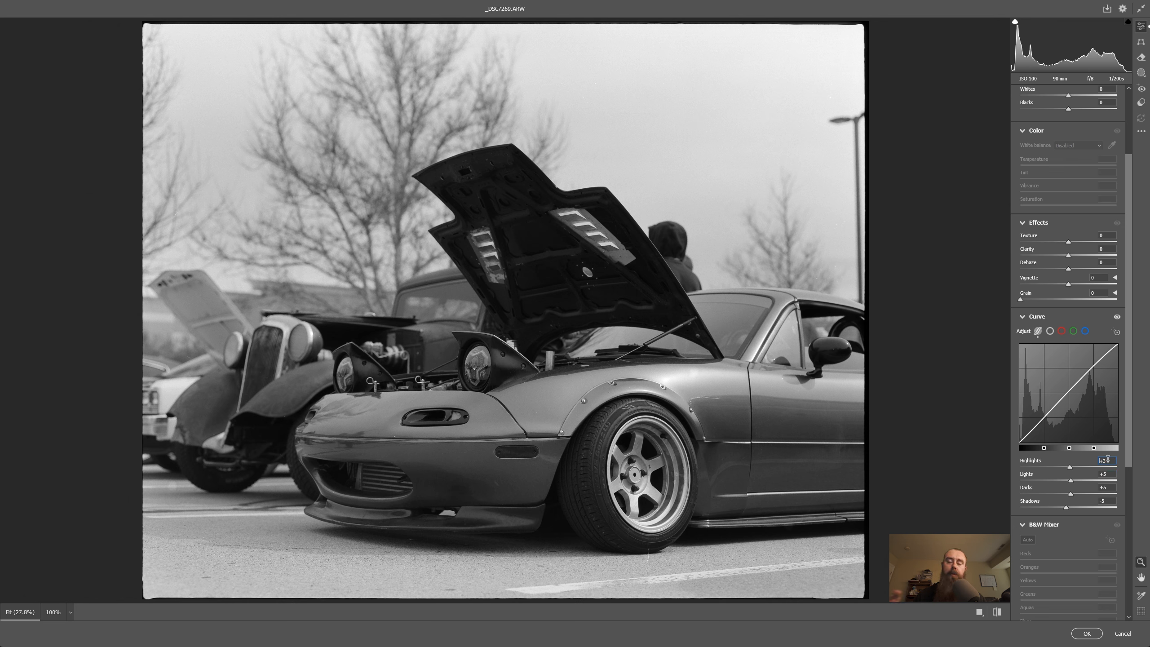
Raise the photo's Exposure to +0.05.
scroll(1092, 169, "up", 3)
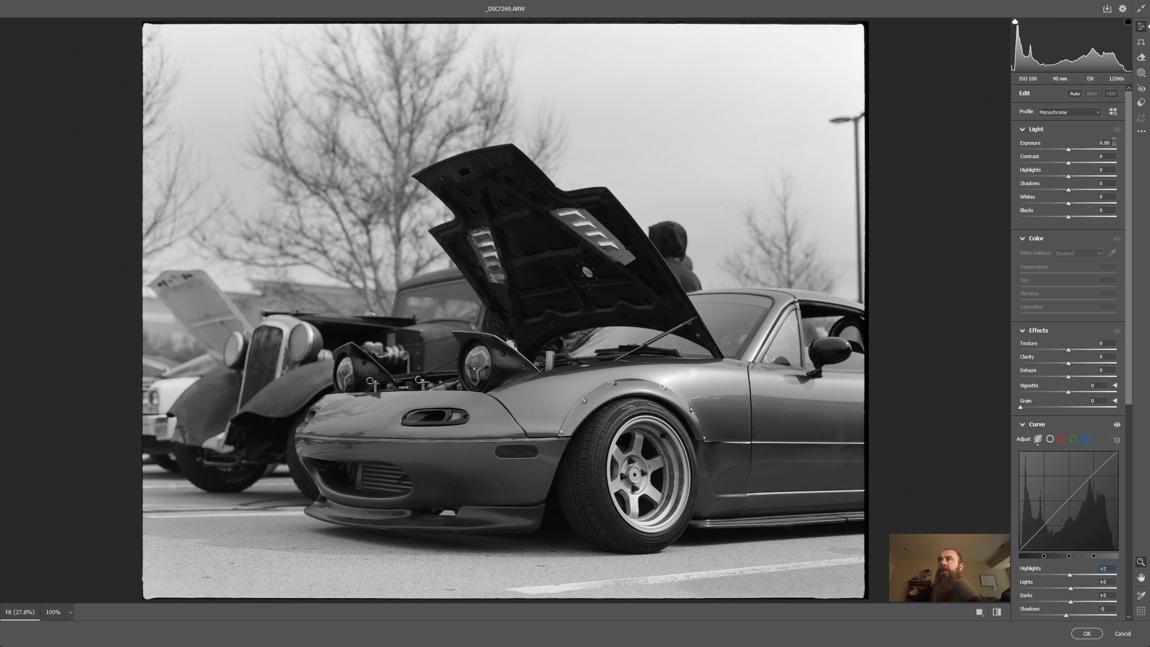
key("Up")
key("Down")
key("Up")
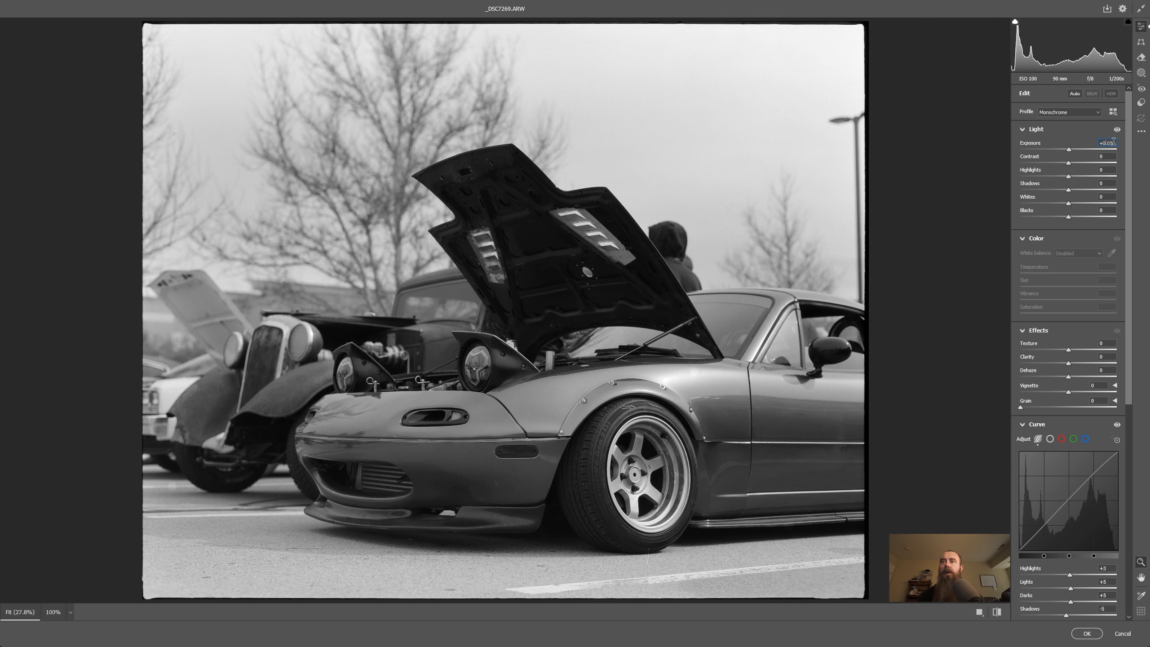
Set Contrast to +5, Highlights, Shadows and Whites to +3, Blacks to -2, Texture to +3, Clarity to +2 and Dehaze to +5.
left_click(1111, 157)
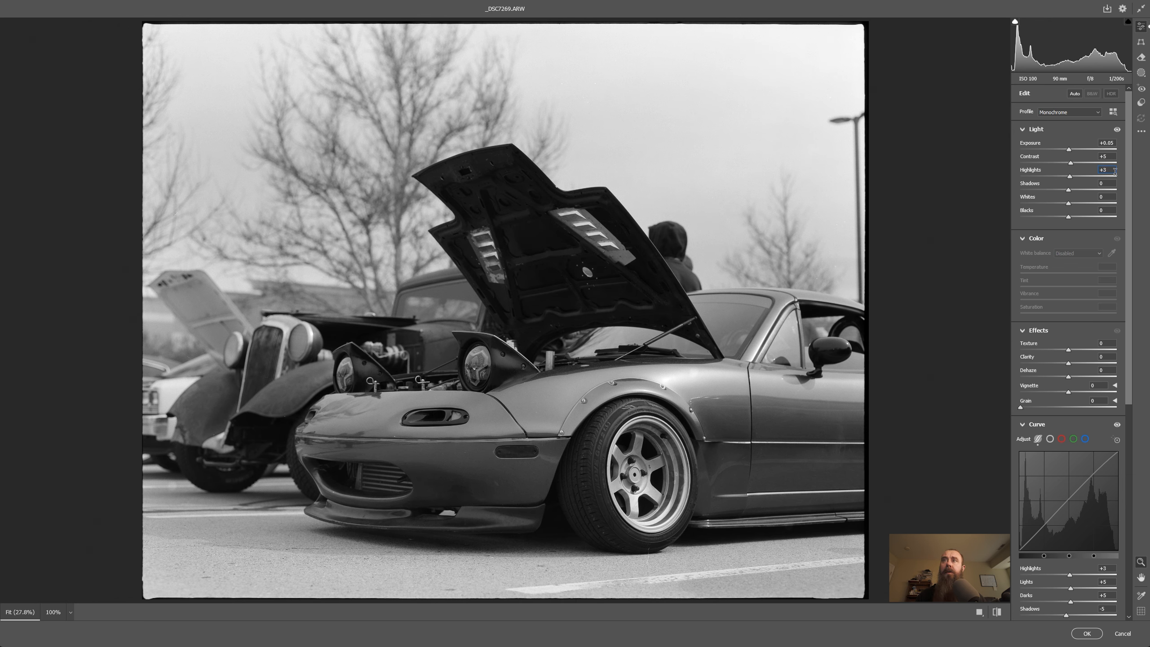
key("Up")
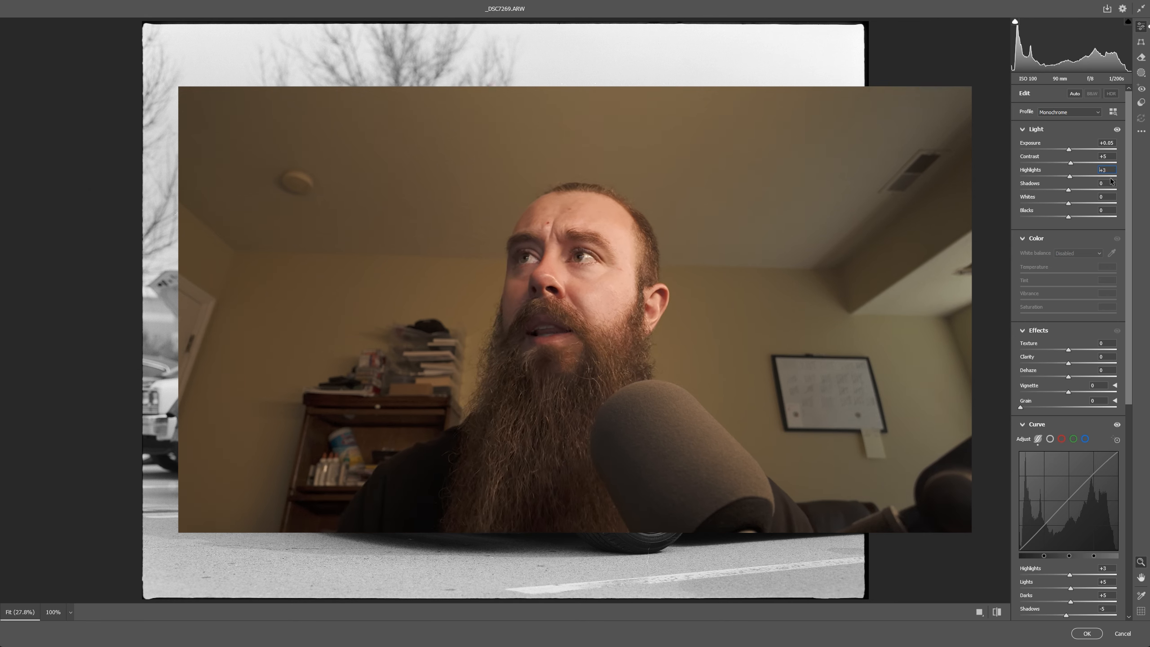
left_click(1107, 183)
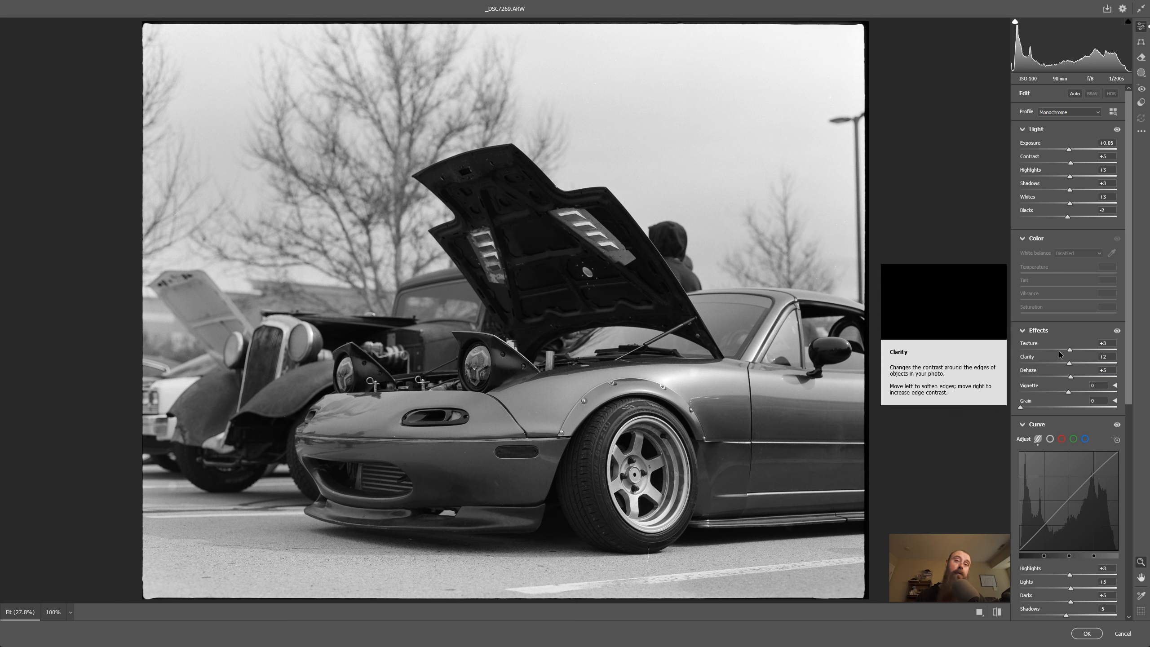
Try a Grain amount of 46 and inspect it at 100% around the front wheel.
left_click_drag(1064, 410, 1065, 411)
left_click(632, 409)
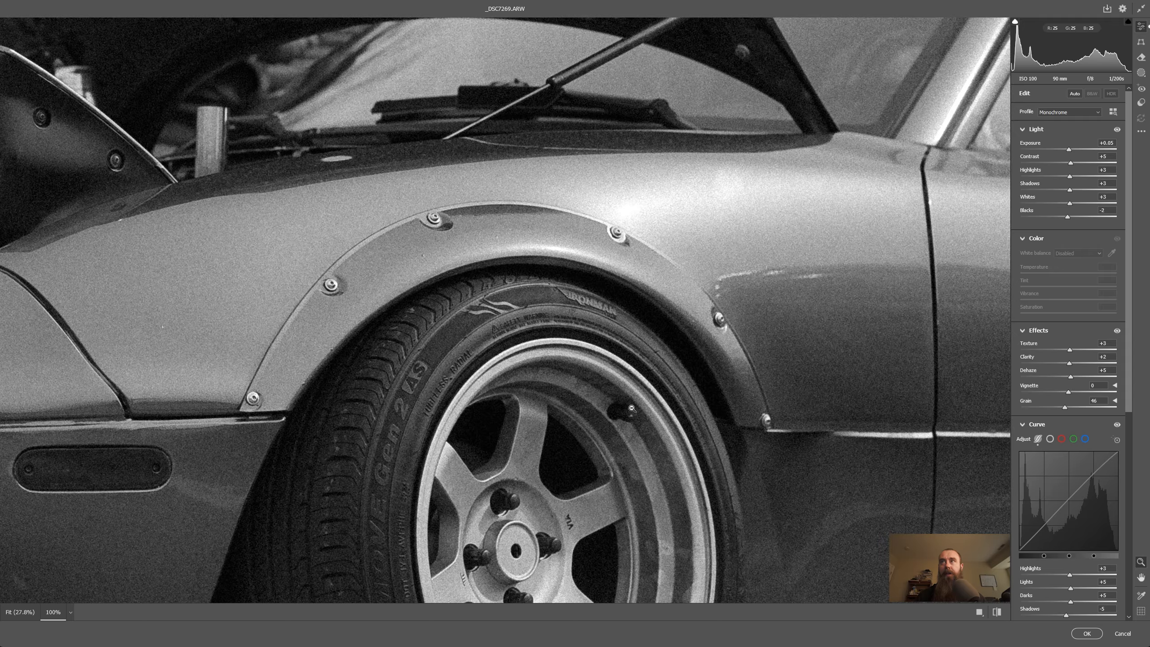
left_click(632, 409)
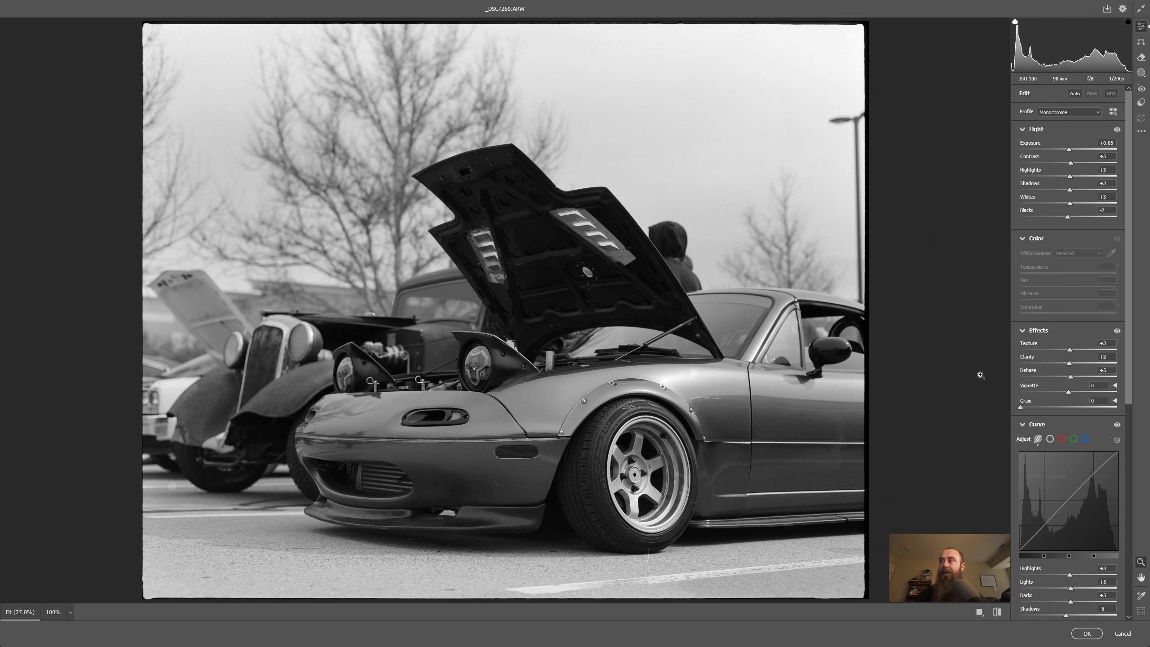
Set the Sharpening amount to 15 and its Detail to 20.
left_click_drag(981, 375, 978, 385)
scroll(1043, 386, "down", 6)
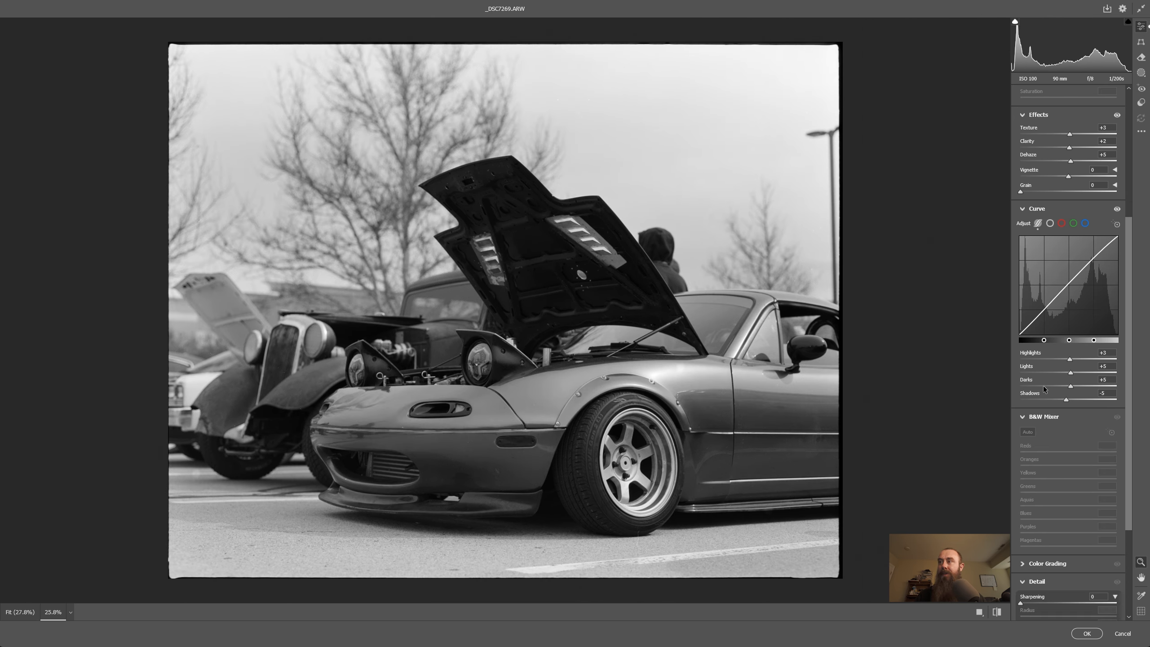
left_click(1100, 490)
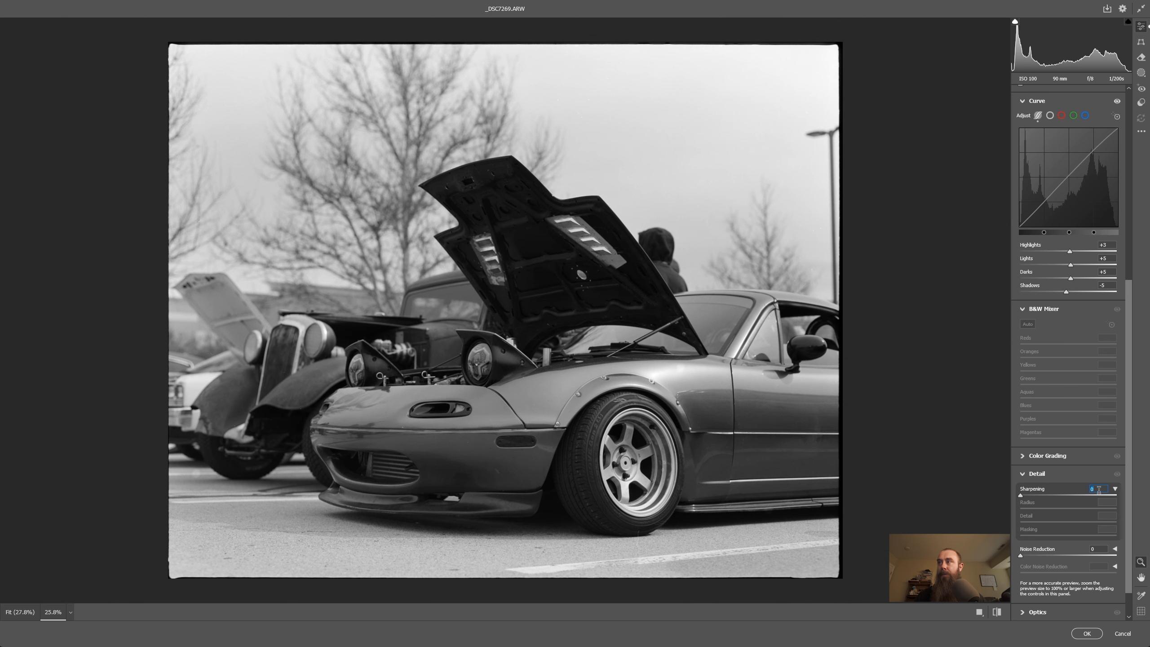
type("15")
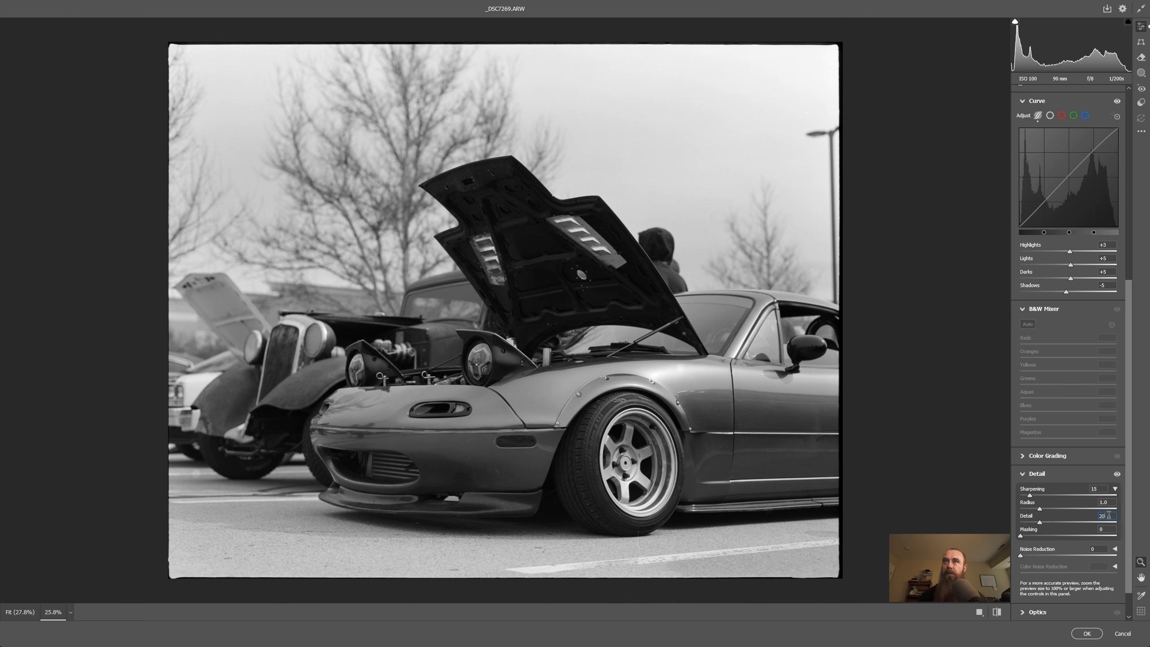
Toggle the preview to compare the photo with and without the Camera Raw adjustments.
scroll(1088, 521, "up", 5)
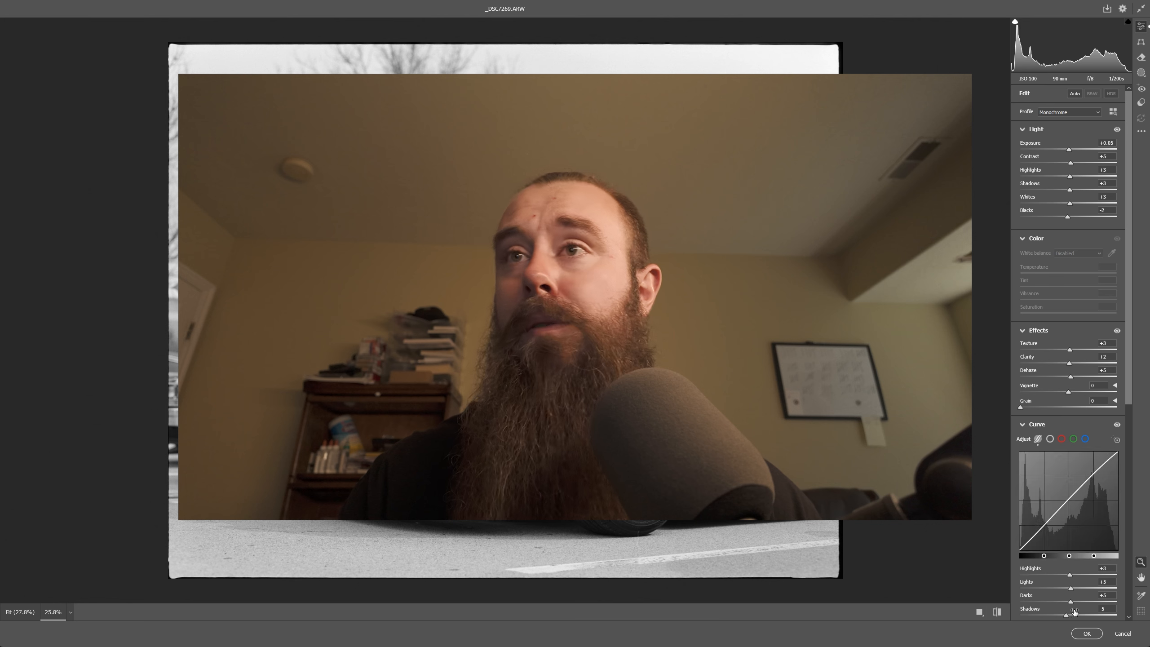
key("p")
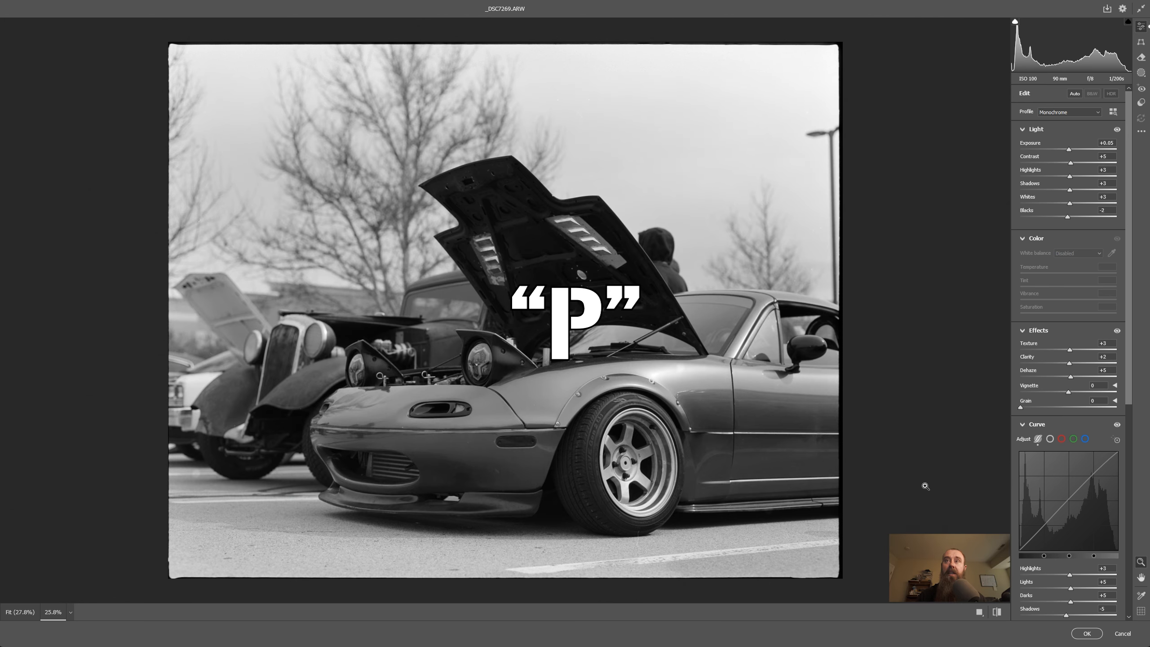
Compare the car photo's before and after states repeatedly to judge the overall effect of the tonal edits.
key("p")
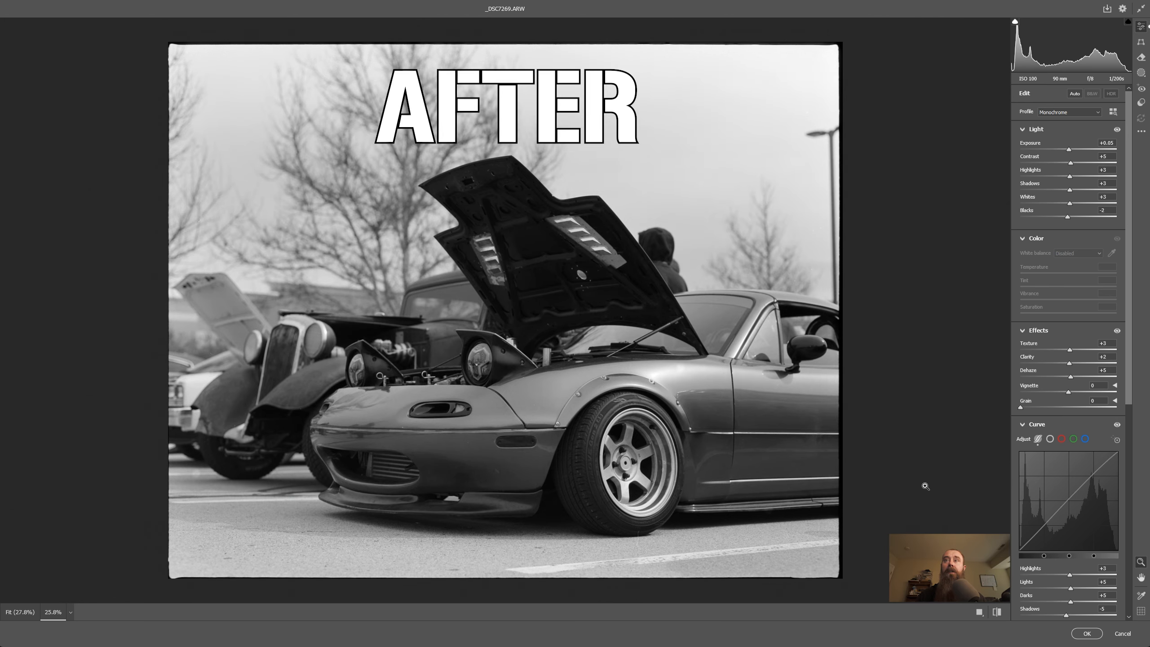
key("p")
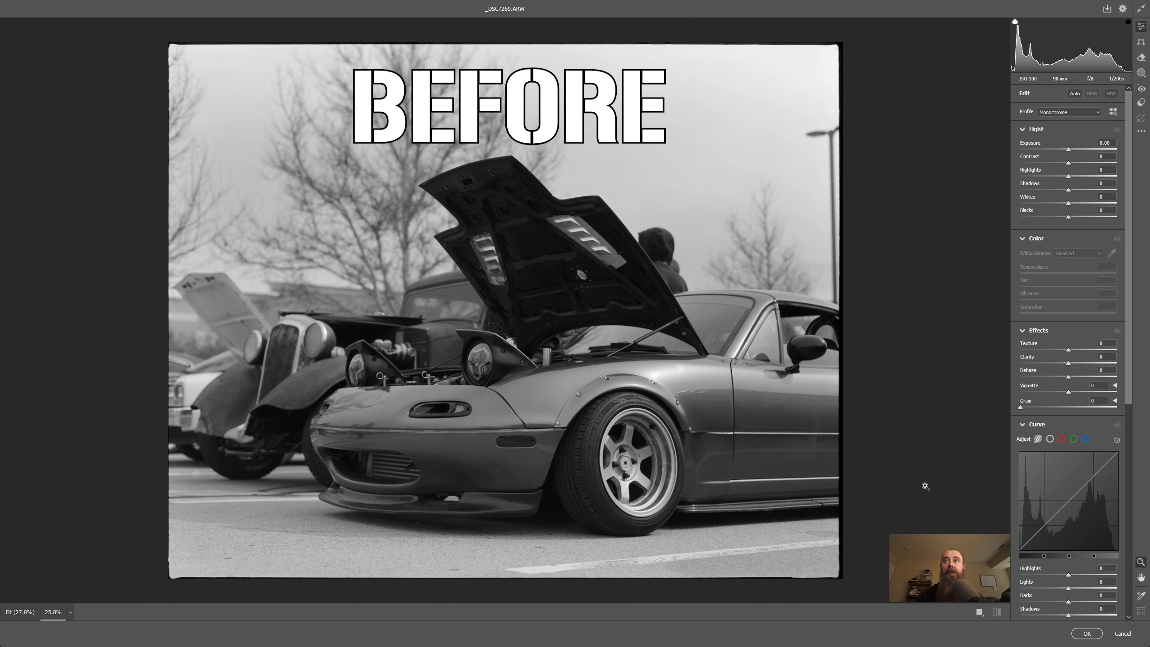
key("p")
key("p")
key("p")
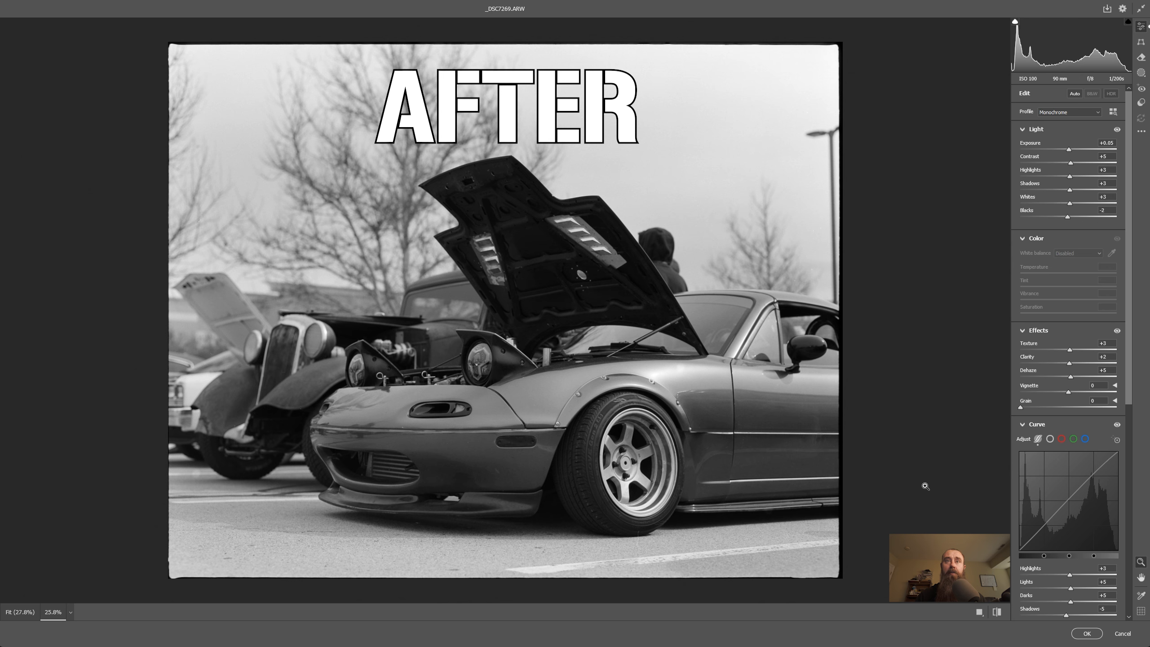
key("p")
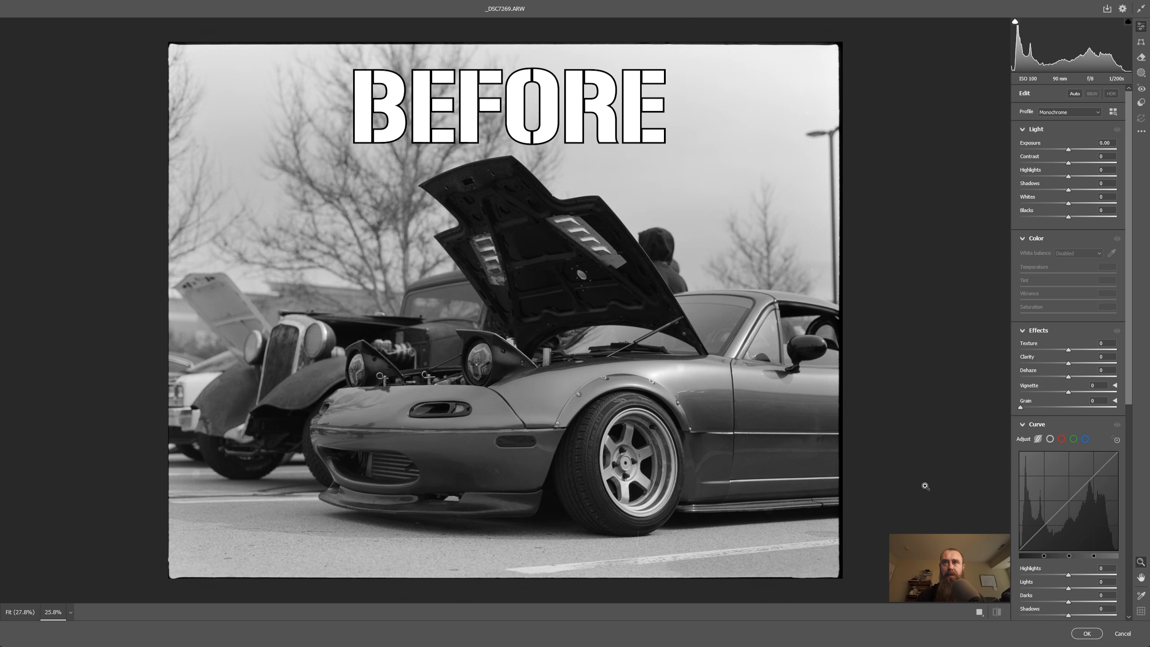
key("p")
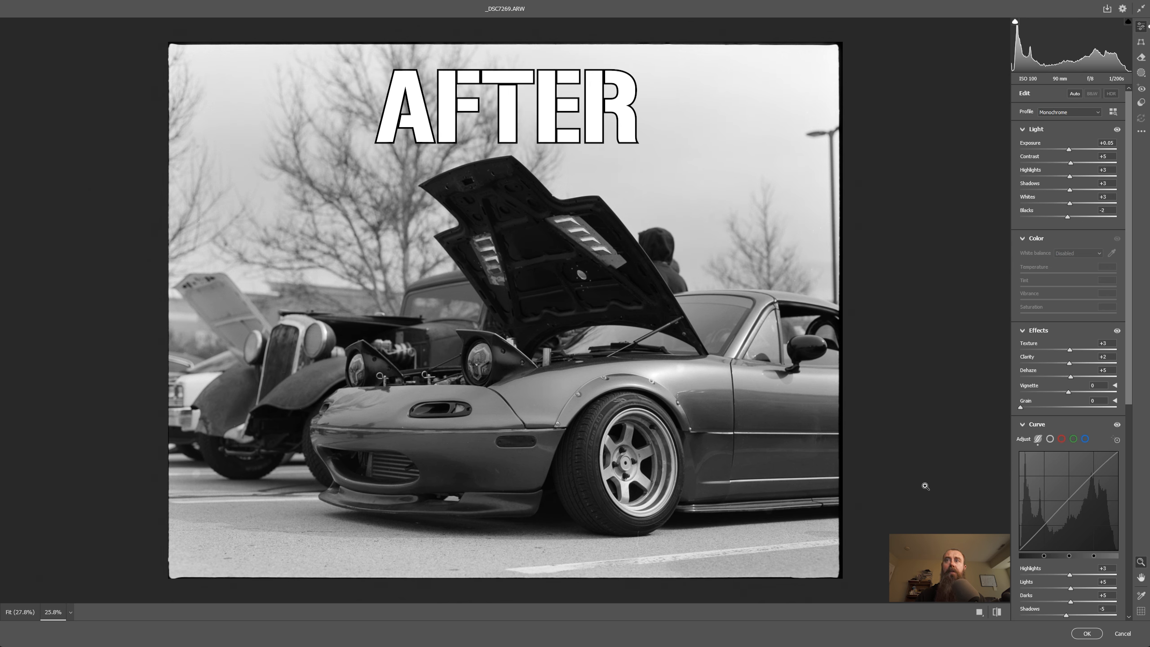
key("p")
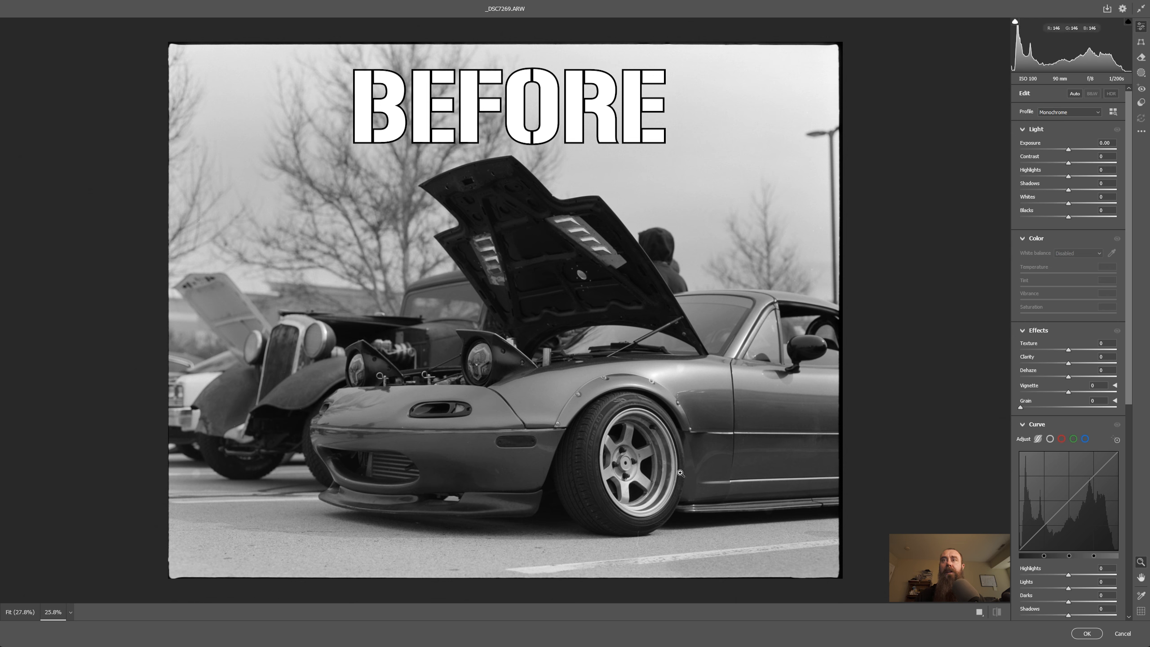
key("p")
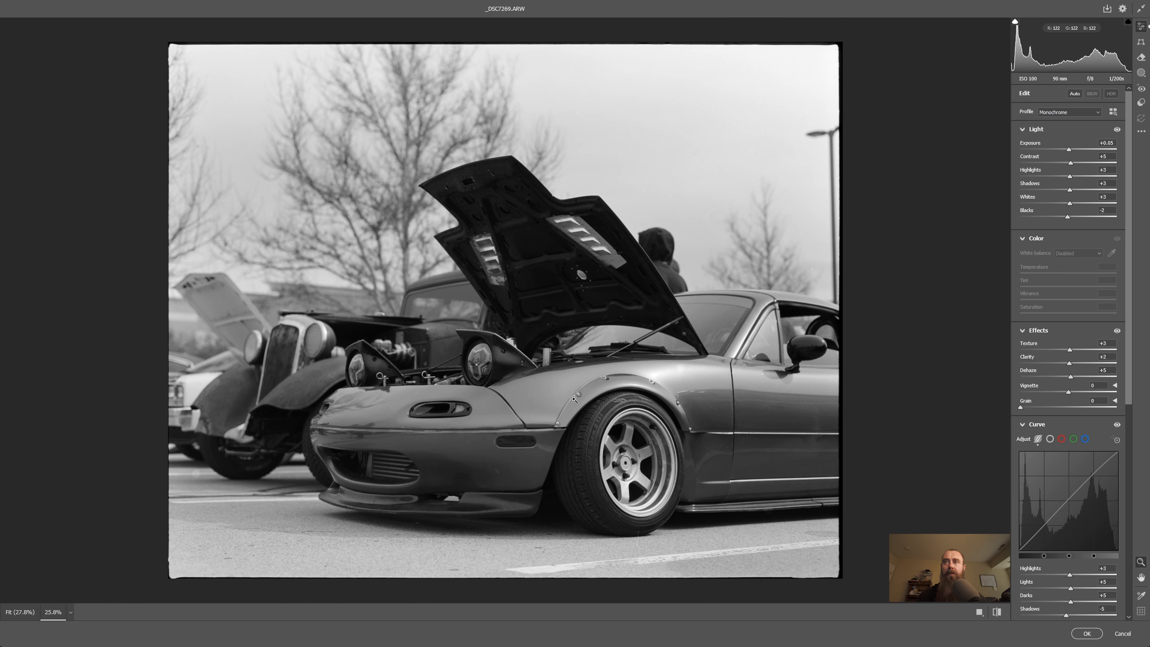
Inspect the front wheel and fender up close, apply the Camera Raw Filter and clear the selection.
left_click_drag(602, 431, 618, 331)
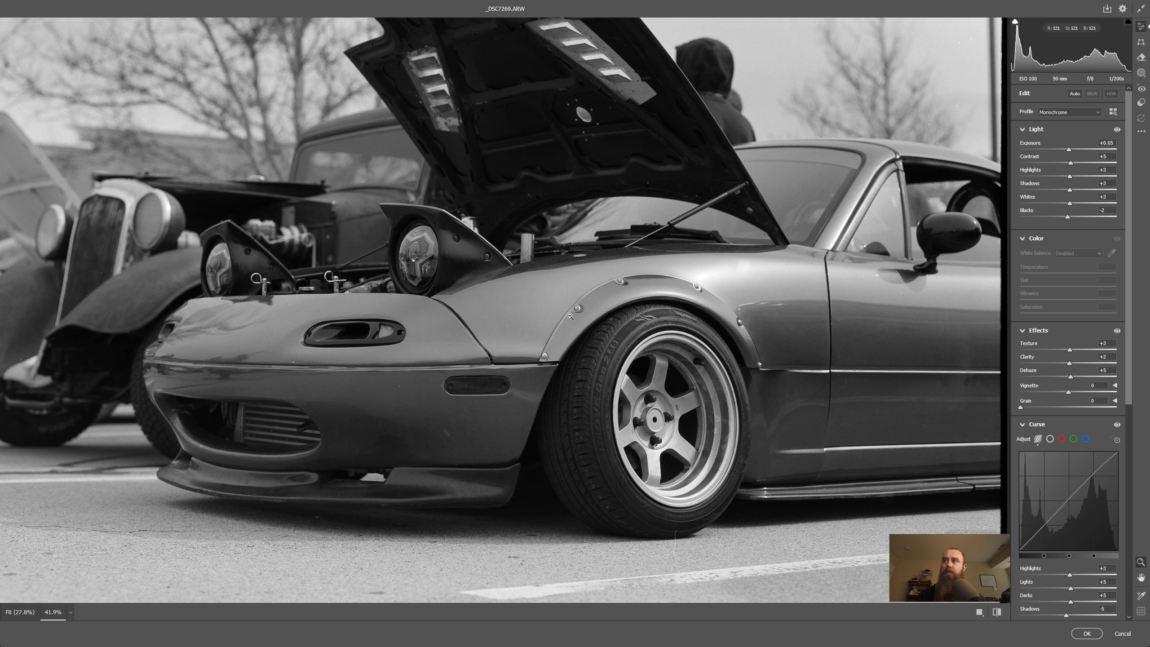
left_click(1086, 633)
key("ctrl+d")
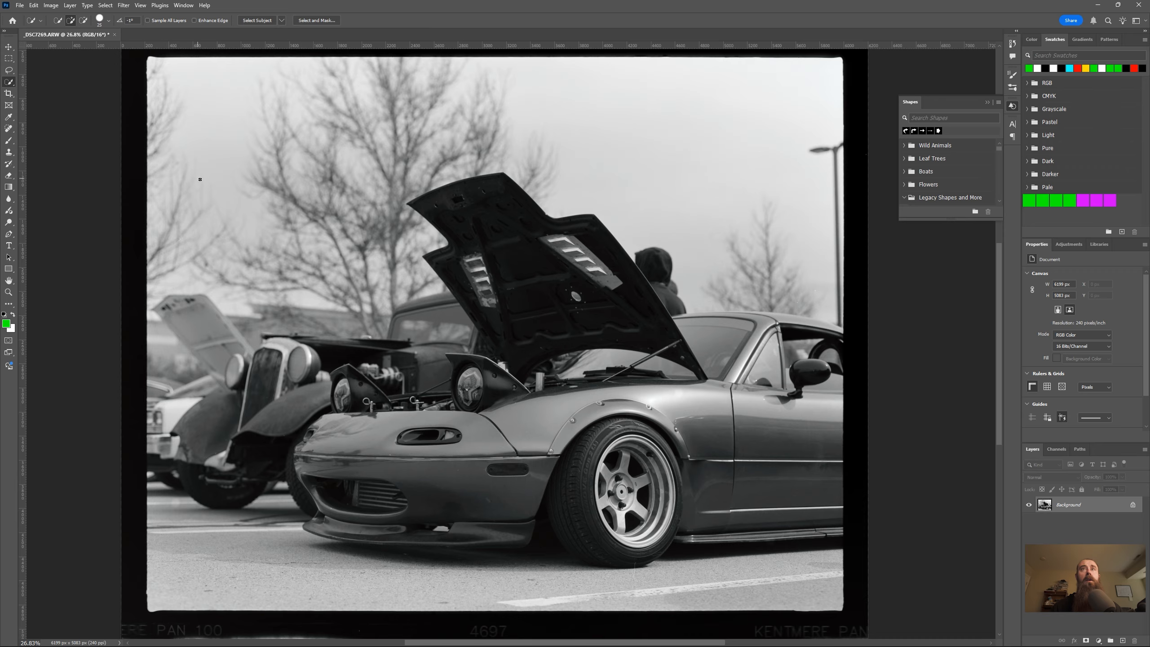
Ready the Spot Healing Brush and examine the sky, trees and raised hood at high magnification for dust and scratches.
scroll(205, 188, "up", 6)
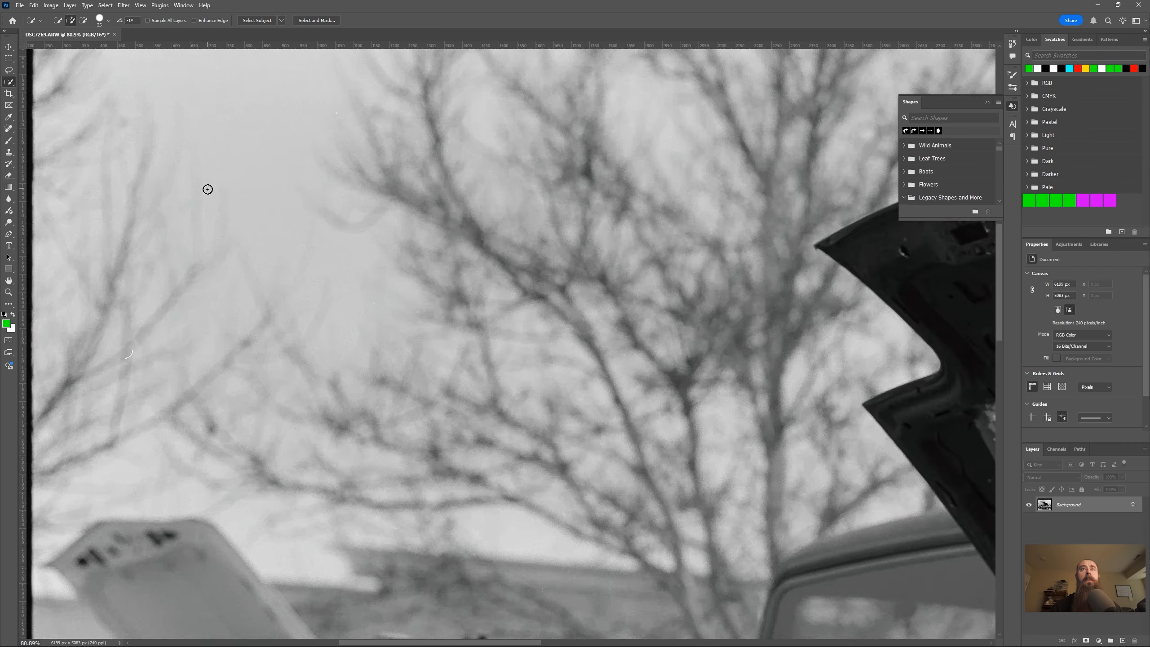
left_click_drag(213, 177, 437, 504)
left_click_drag(320, 219, 377, 502)
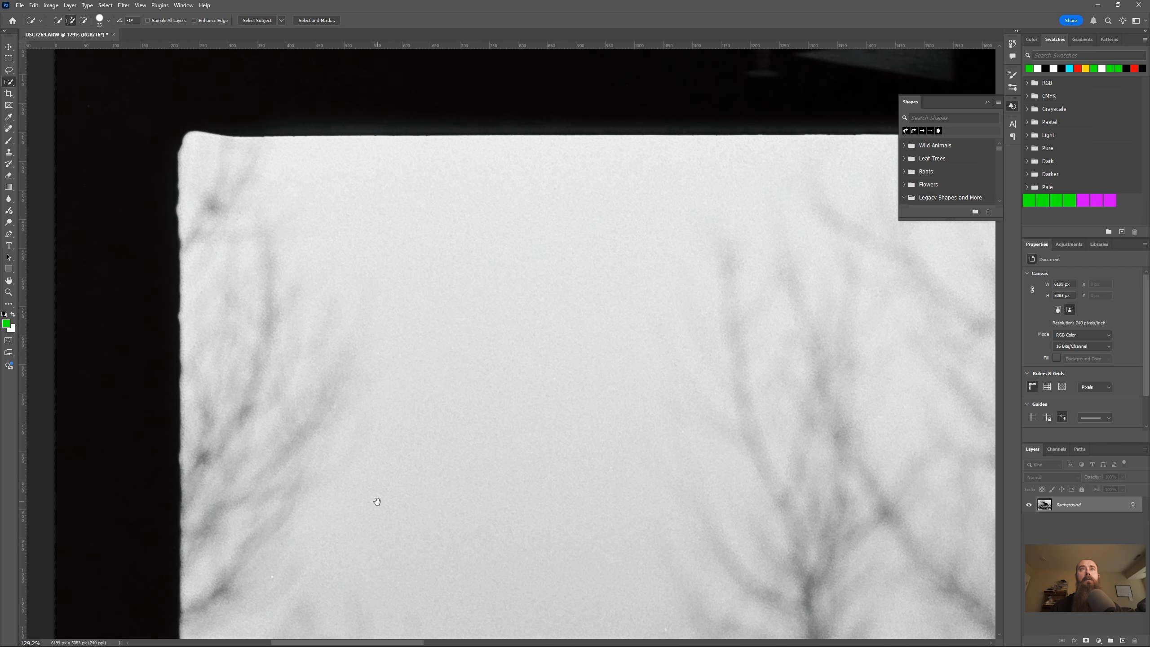
mouse_move(298, 304)
left_mouse_down()
mouse_move(354, 413)
mouse_move(701, 200)
mouse_move(368, 488)
mouse_move(303, 524)
left_mouse_up()
key("j")
scroll(354, 413, "up", 2)
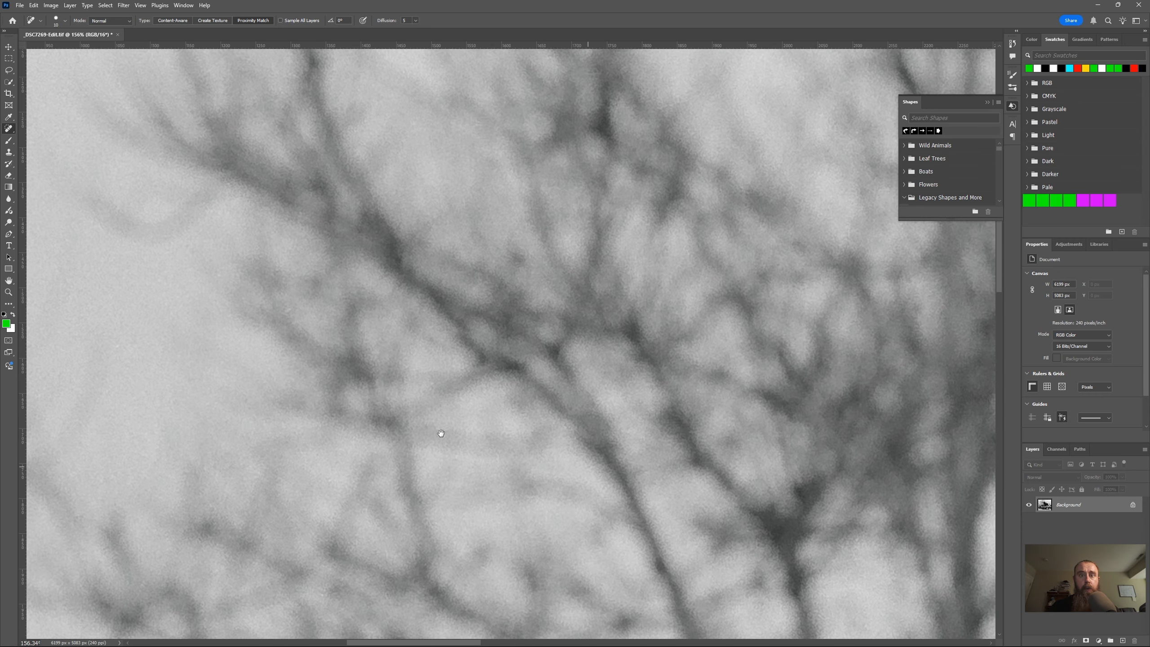
left_click_drag(704, 480, 495, 432)
left_click_drag(668, 477, 438, 438)
left_click_drag(588, 465, 449, 452)
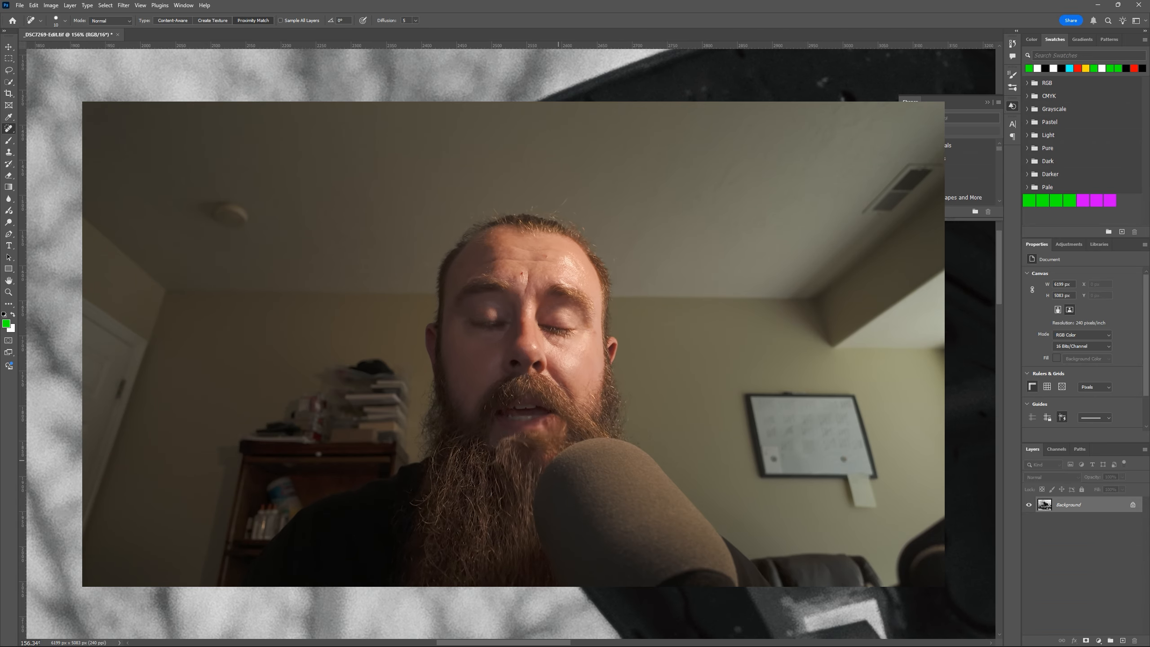
left_click_drag(559, 461, 286, 429)
left_click_drag(605, 355, 393, 328)
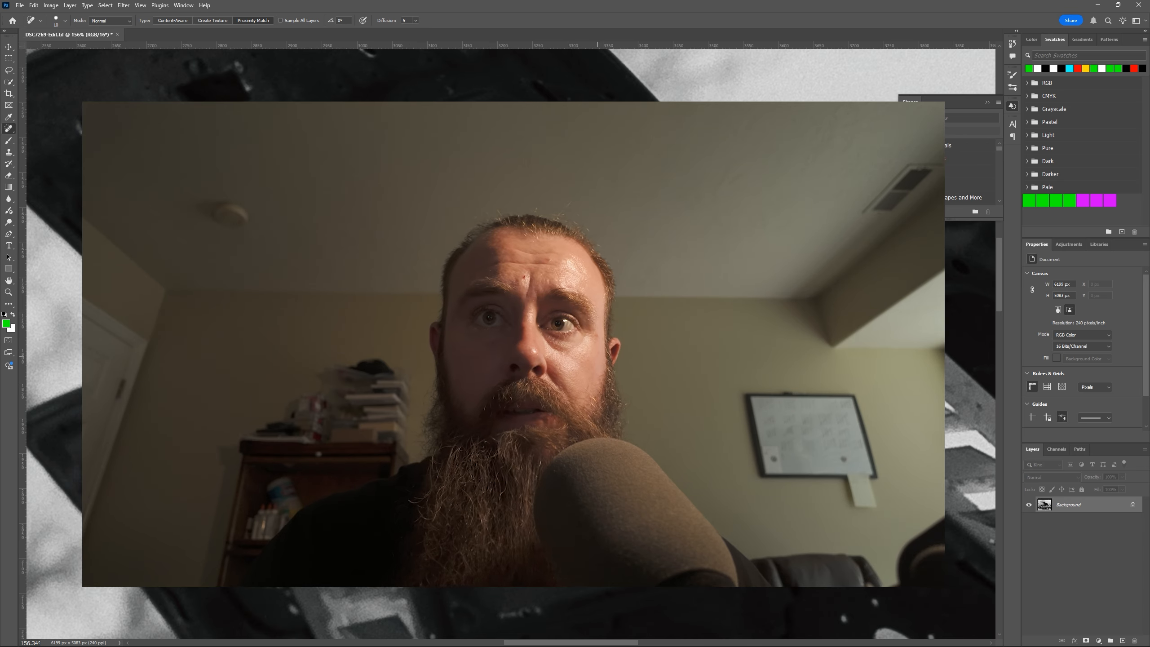
left_click_drag(727, 343, 439, 361)
left_click_drag(727, 369, 530, 376)
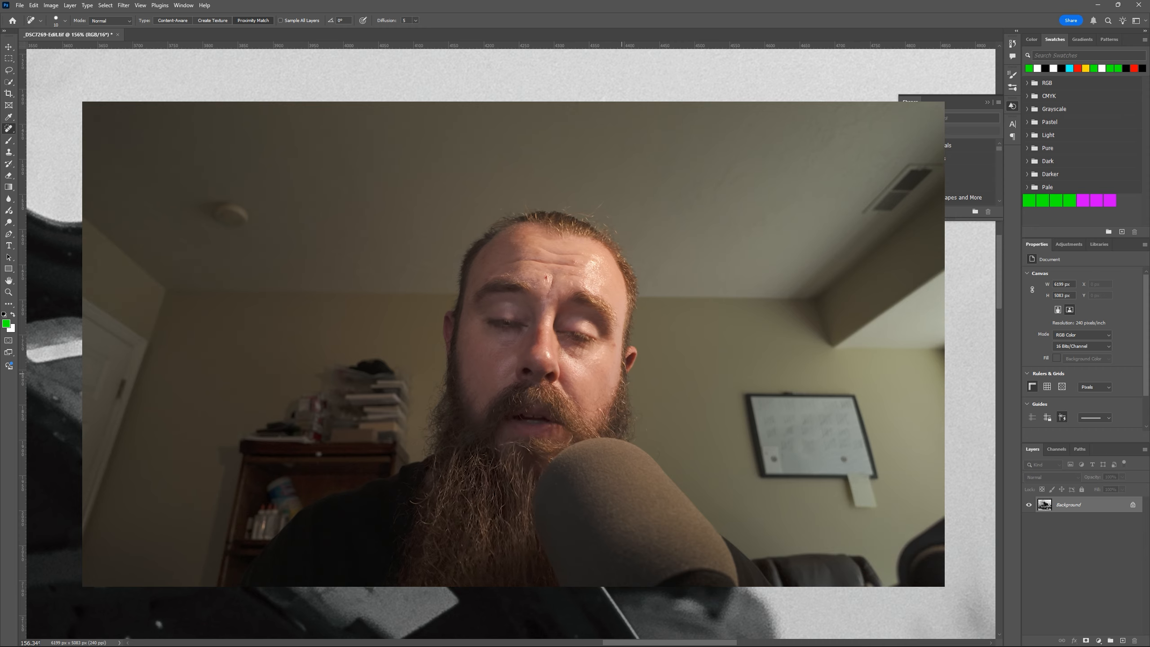
left_click_drag(872, 382, 631, 347)
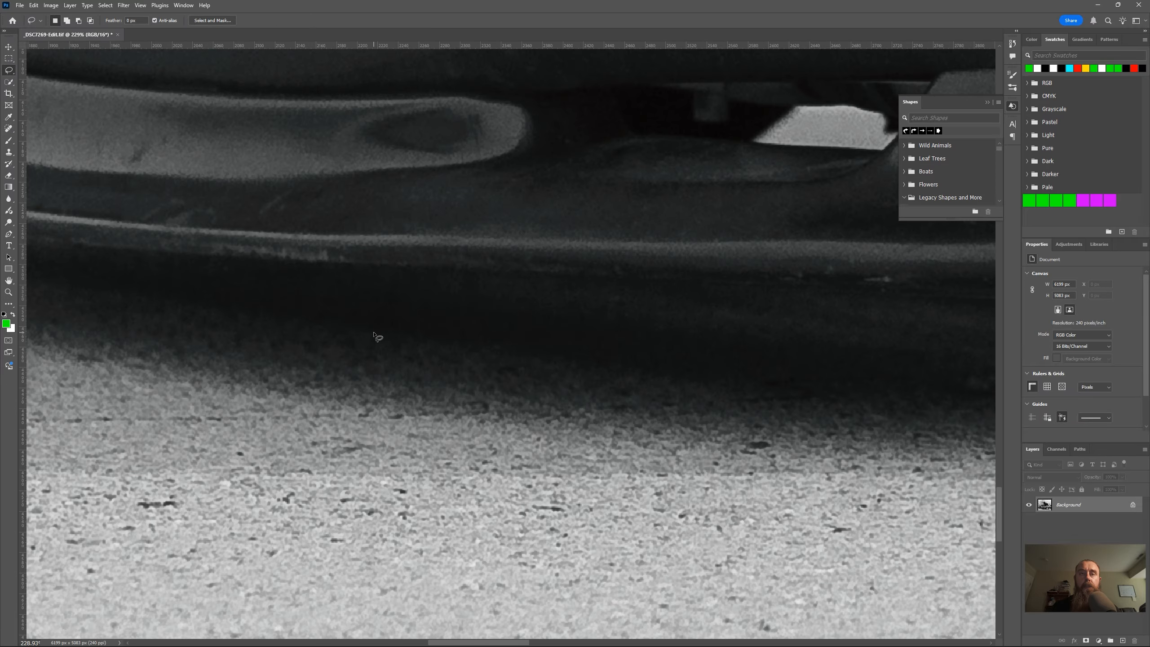
Lasso the light blemish on the front bumper below the side marker, remove it with Fill and clear the selection.
scroll(373, 335, "down", 4)
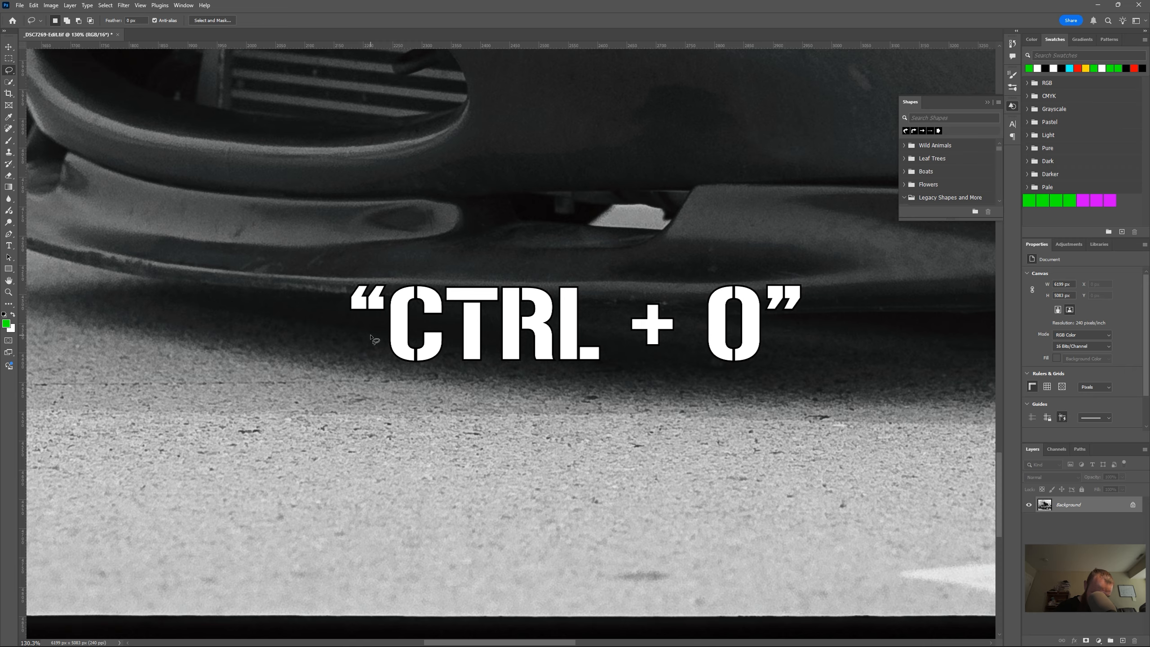
key("ctrl+0")
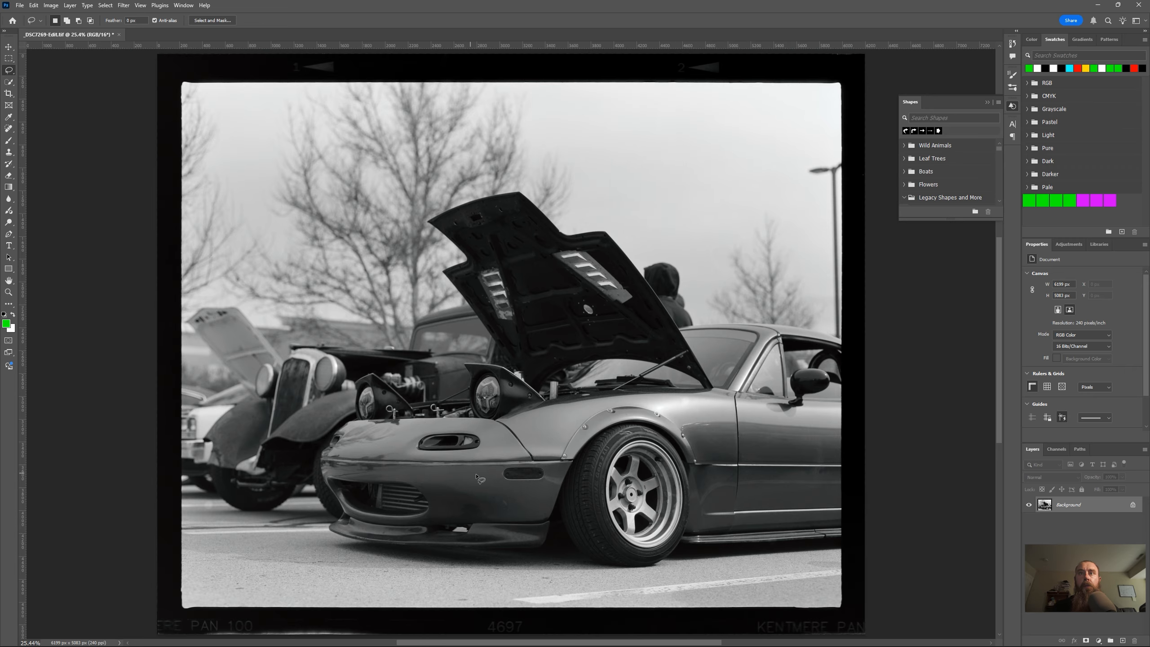
scroll(502, 507, "up", 6)
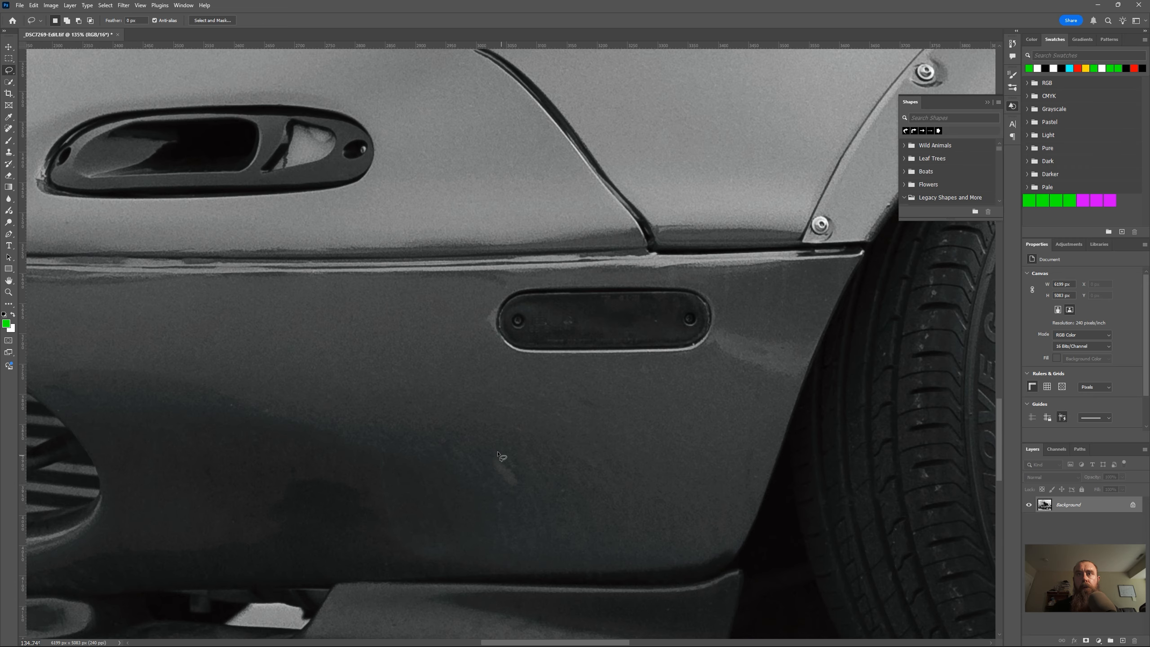
left_click_drag(525, 475, 516, 452)
key("shift+BackSpace")
key("Return")
key("ctrl+d")
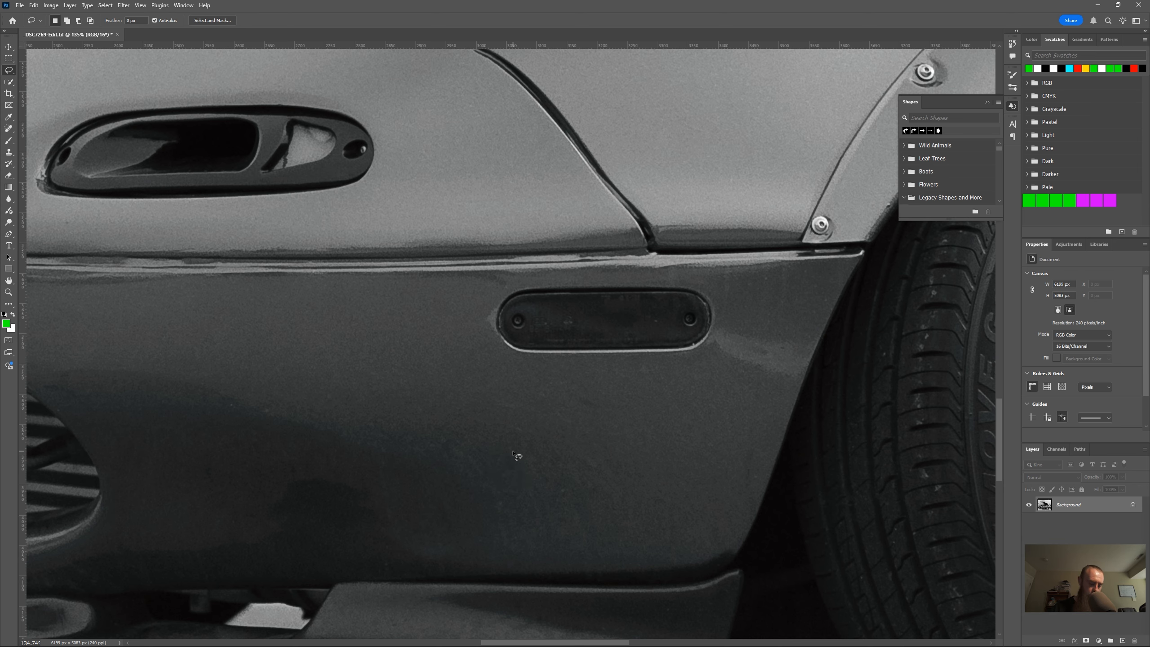
key("ctrl+0")
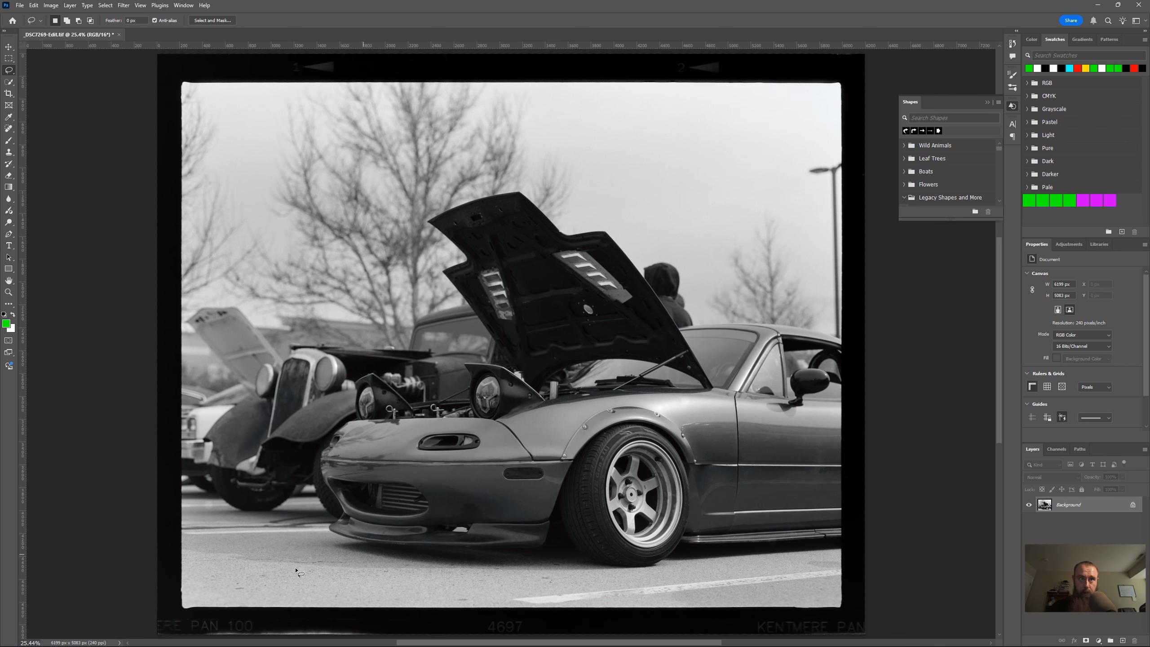
Lasso the cut-off letters before "PAN 100" in the lower film border, remove them and clear the selection.
scroll(180, 608, "up", 5)
left_click_drag(182, 576, 209, 424)
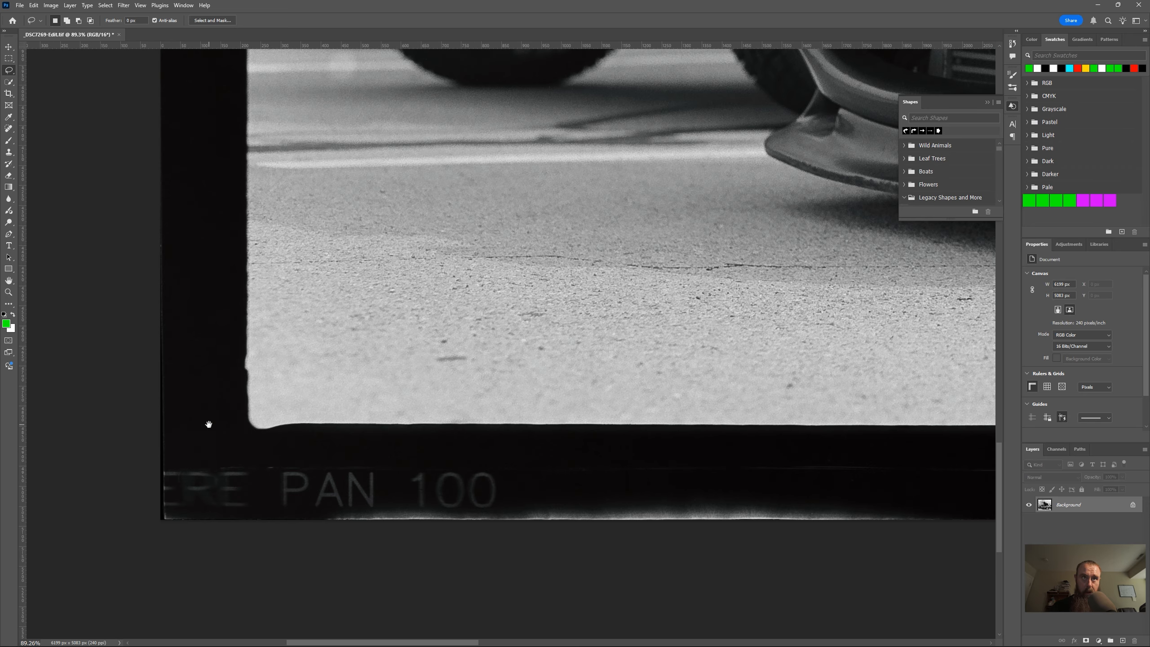
left_click_drag(161, 454, 229, 460)
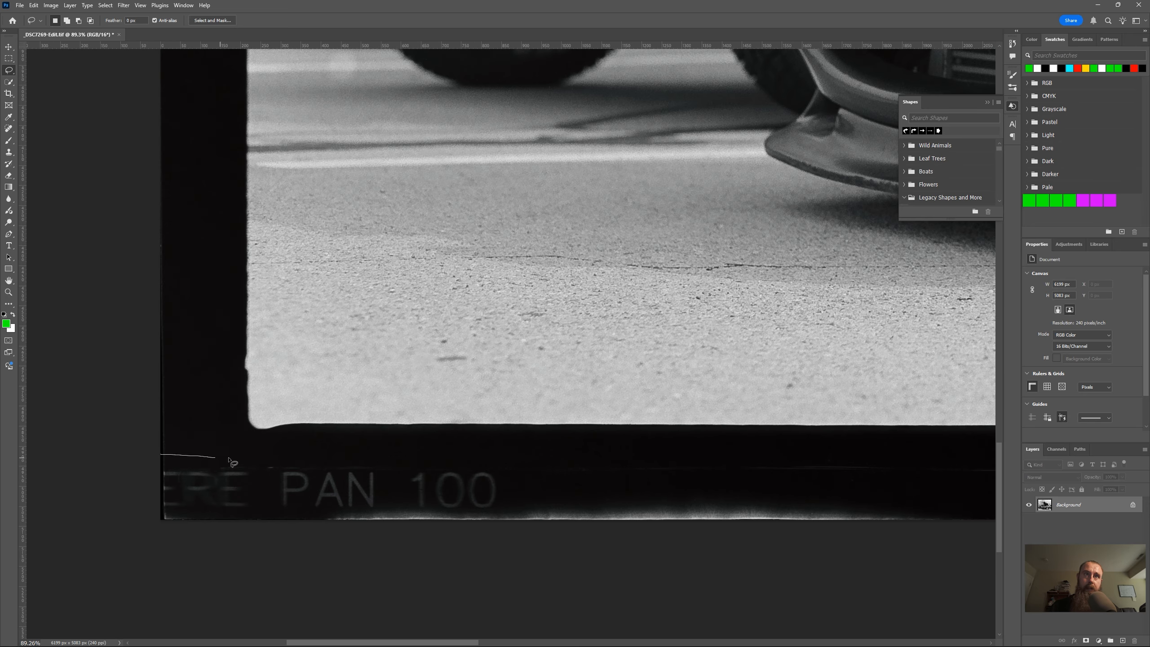
left_click_drag(263, 531, 150, 542)
key("Delete")
key("ctrl+d")
Examine the rest of the lower film border up to the KENTMERE lettering, the whole frame and the sky for remaining flaws.
left_click_drag(743, 445, 244, 460)
left_click_drag(920, 456, 324, 461)
left_click_drag(742, 475, 340, 496)
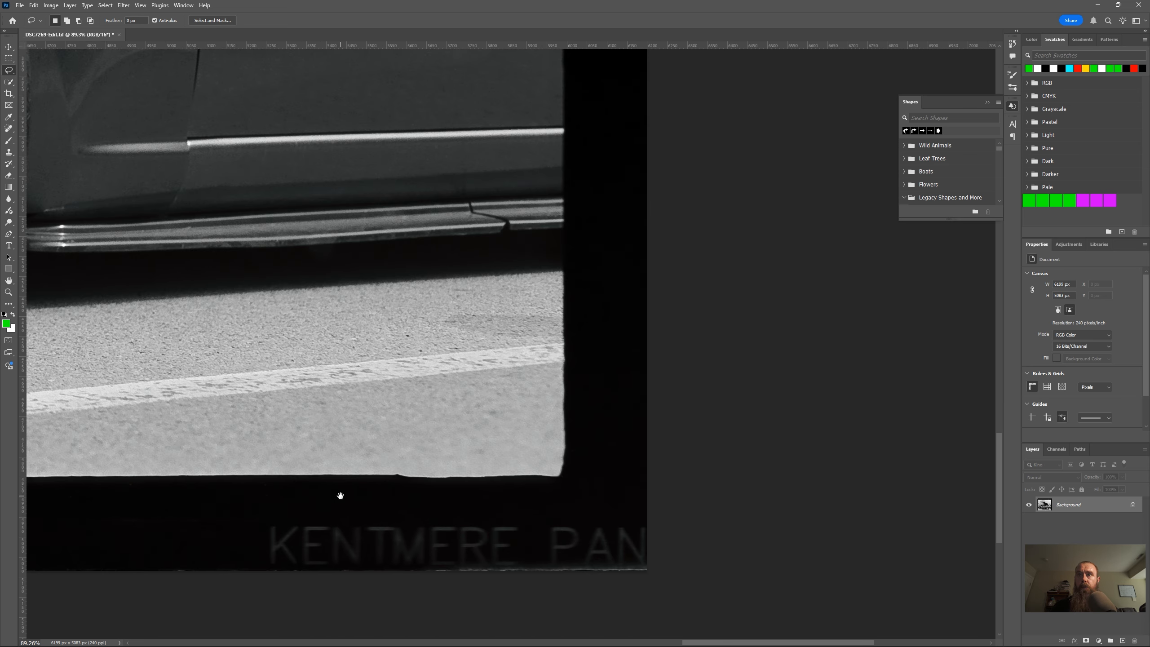
scroll(498, 517, "down", 3)
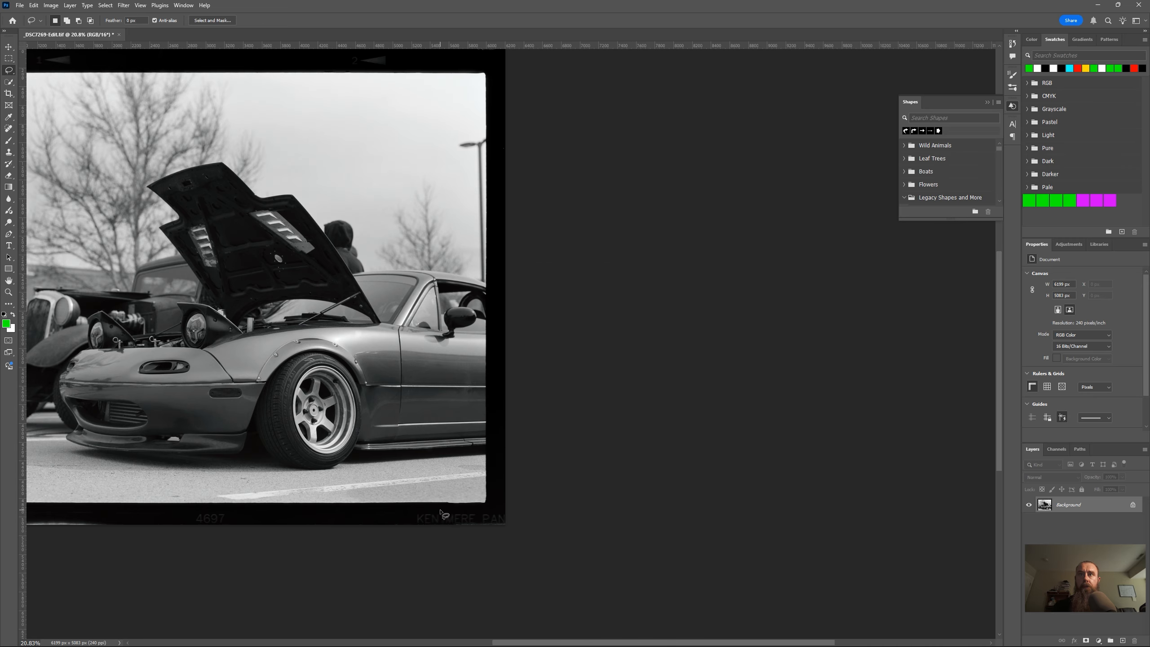
scroll(325, 502, "down", 3)
scroll(322, 449, "up", 3)
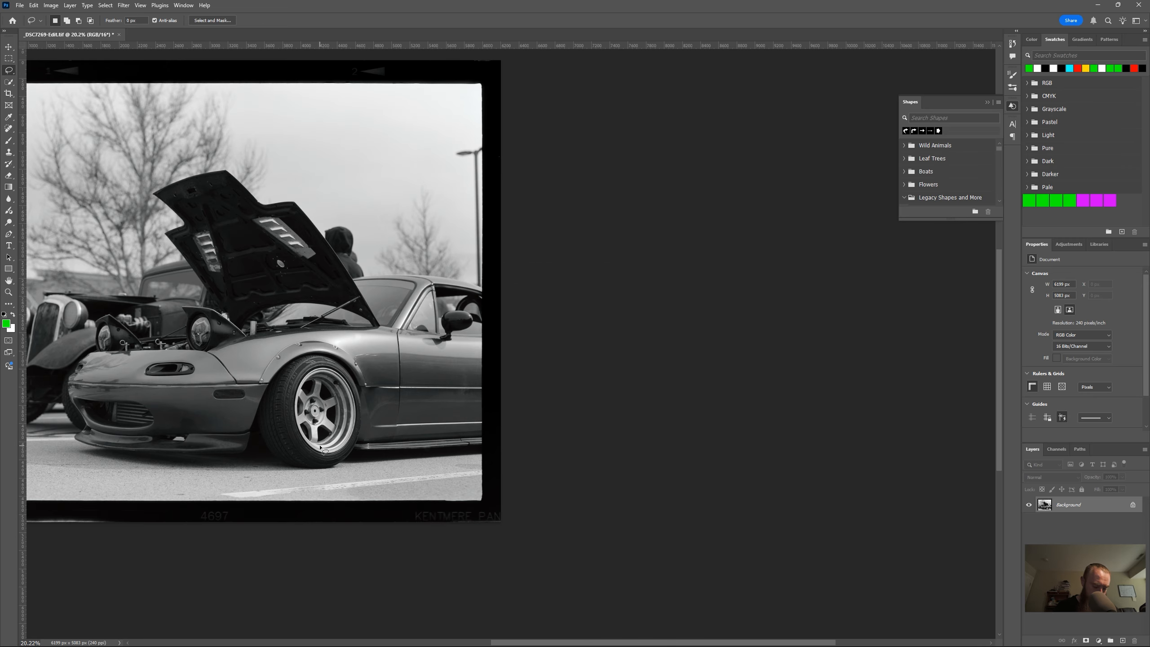
key("ctrl+0")
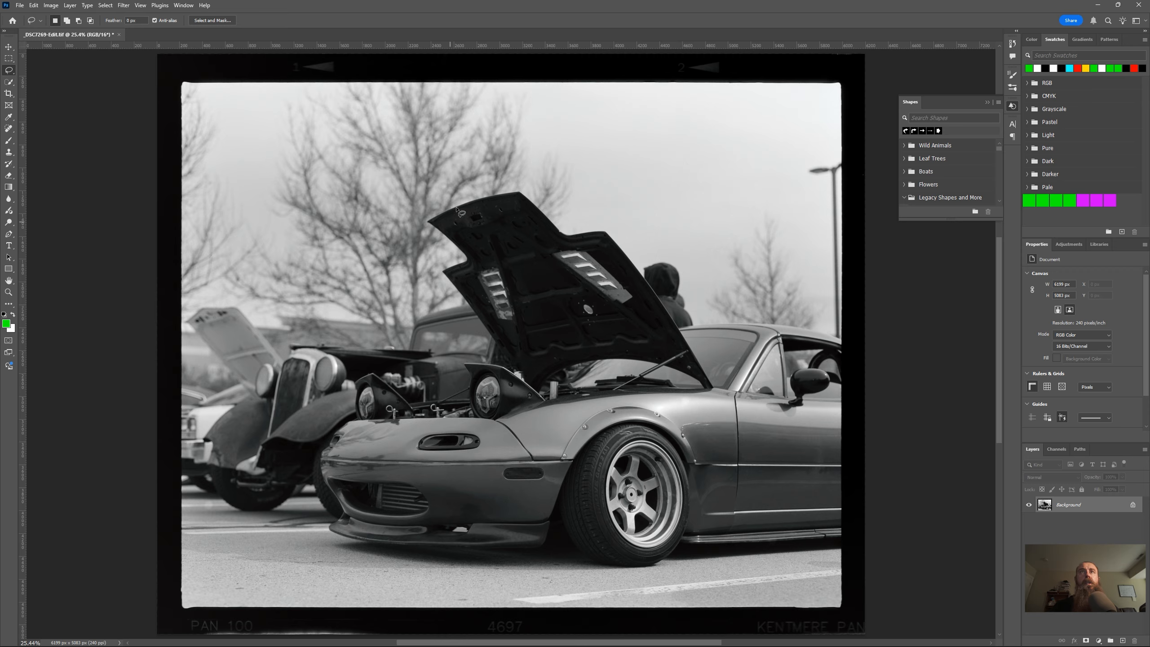
scroll(262, 202, "up", 2)
left_click_drag(239, 122, 263, 285)
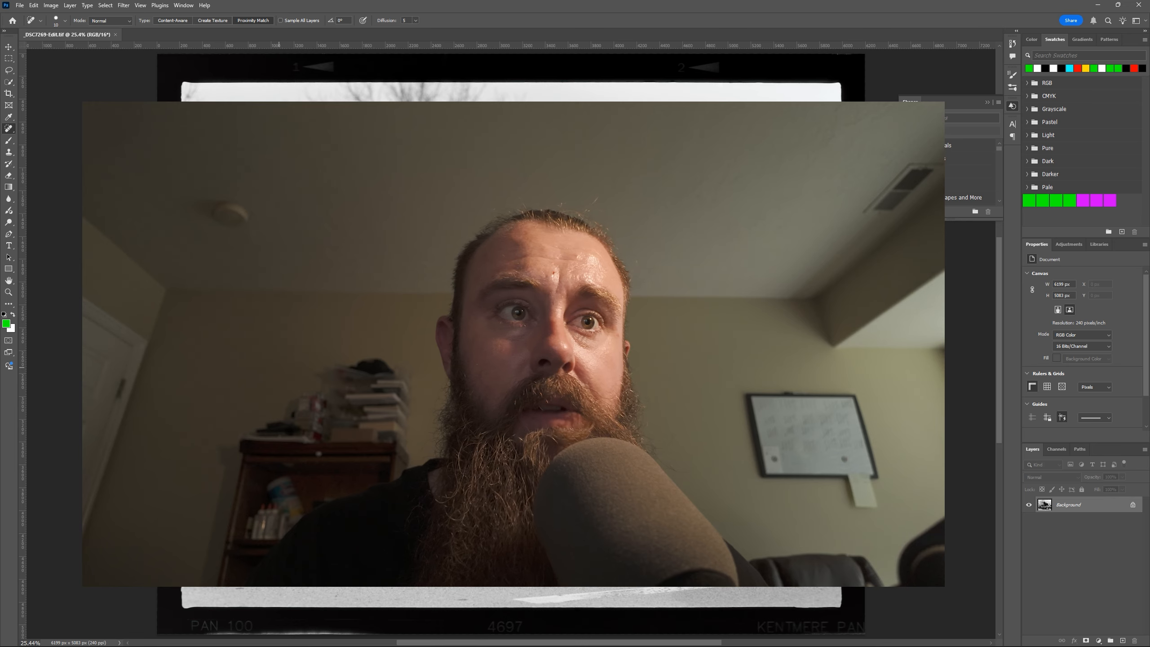
Save the retouched image and switch to Lightroom Classic.
key("ctrl+s")
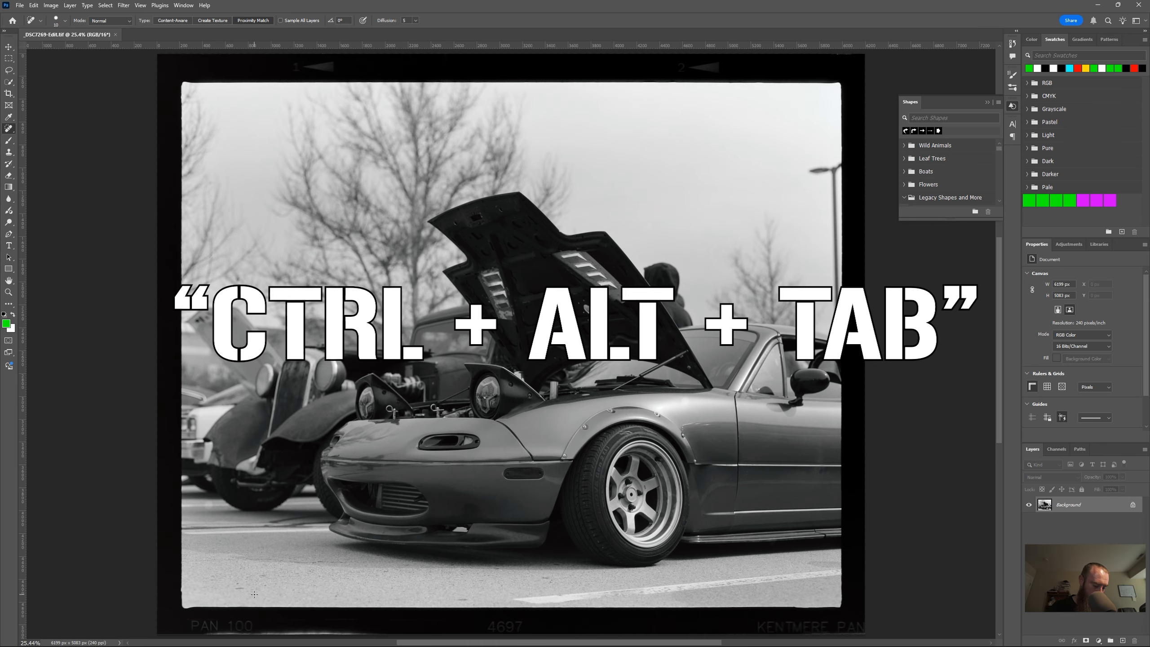
key("ctrl+alt+Tab")
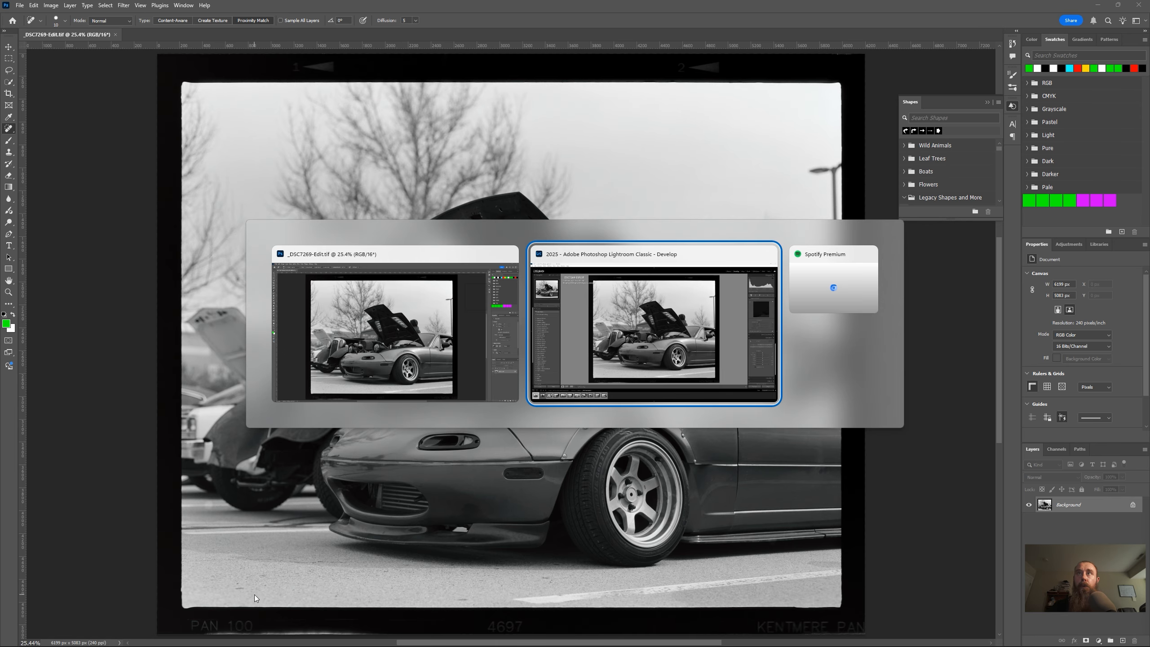
key("Return")
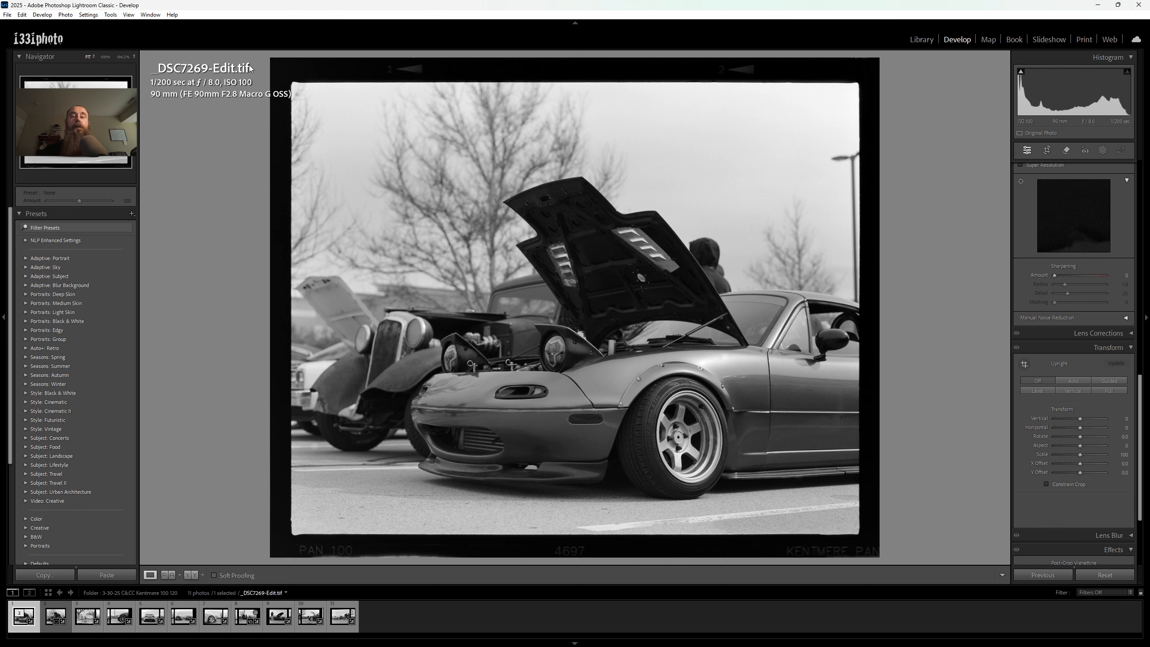
Compare the retouched _DSC7269-Edit.tif with the original _DSC7269.ARW in the Develop module.
left_click(51, 619)
left_click(37, 621)
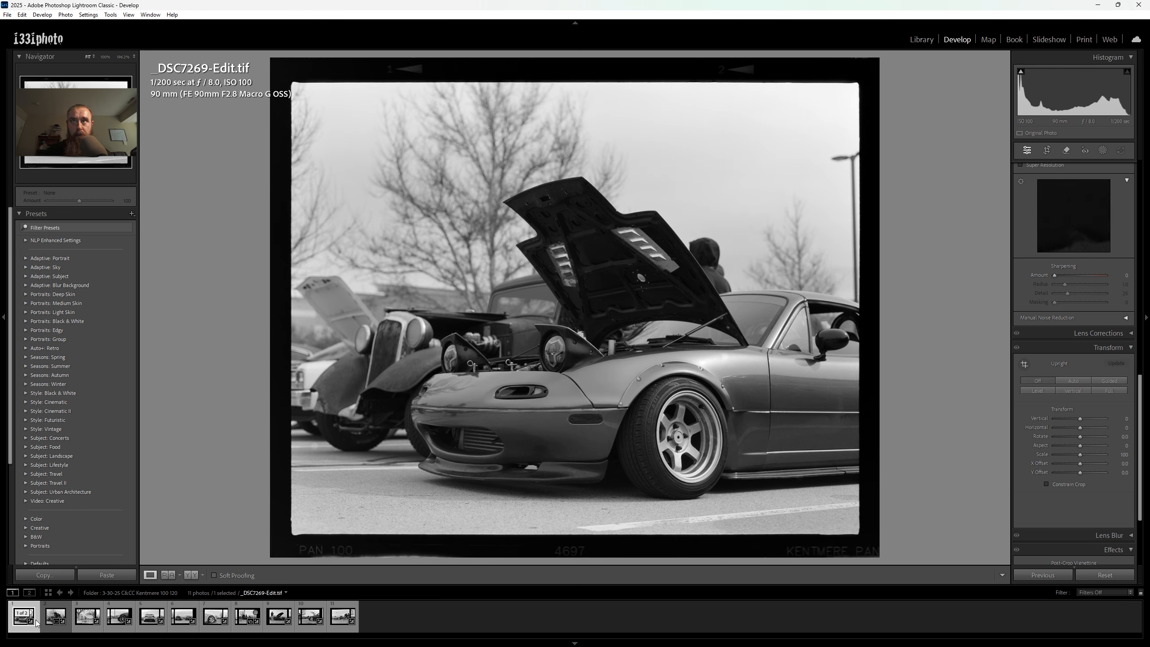
left_click(45, 621)
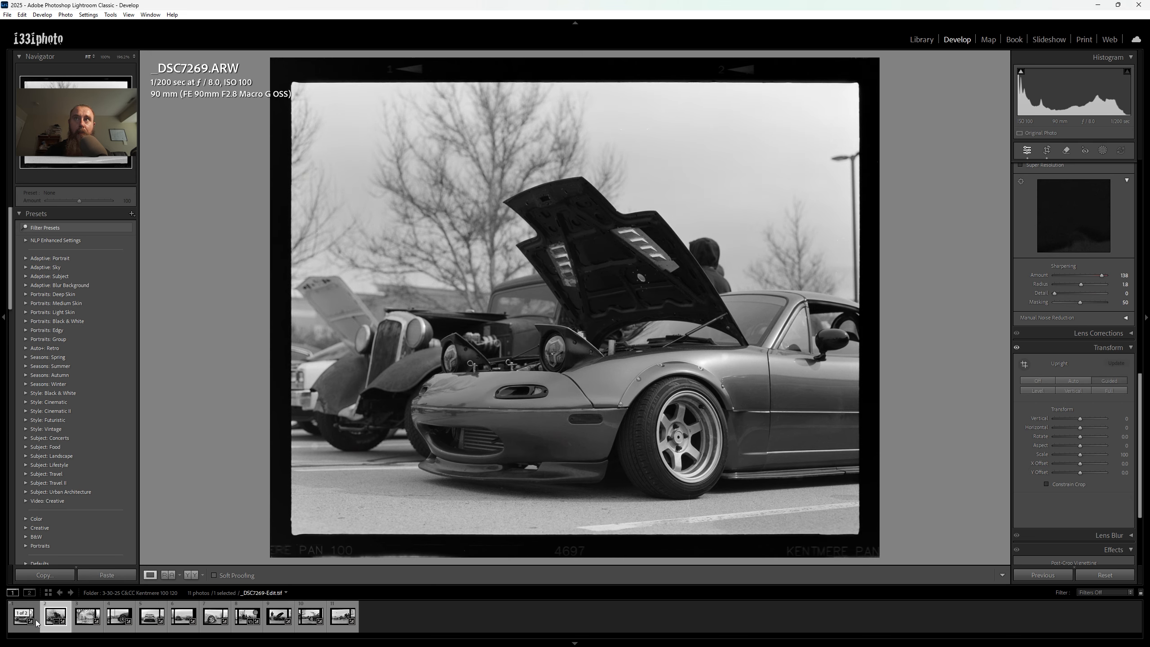